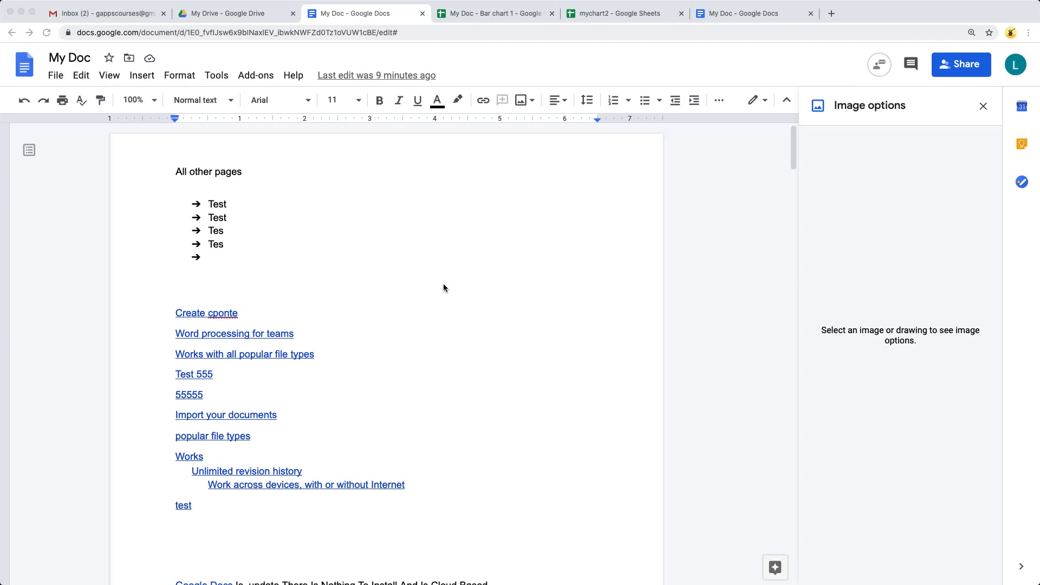
# Add the surname as a new word in the personal dictionary and save it.
pyautogui.click(216, 77)
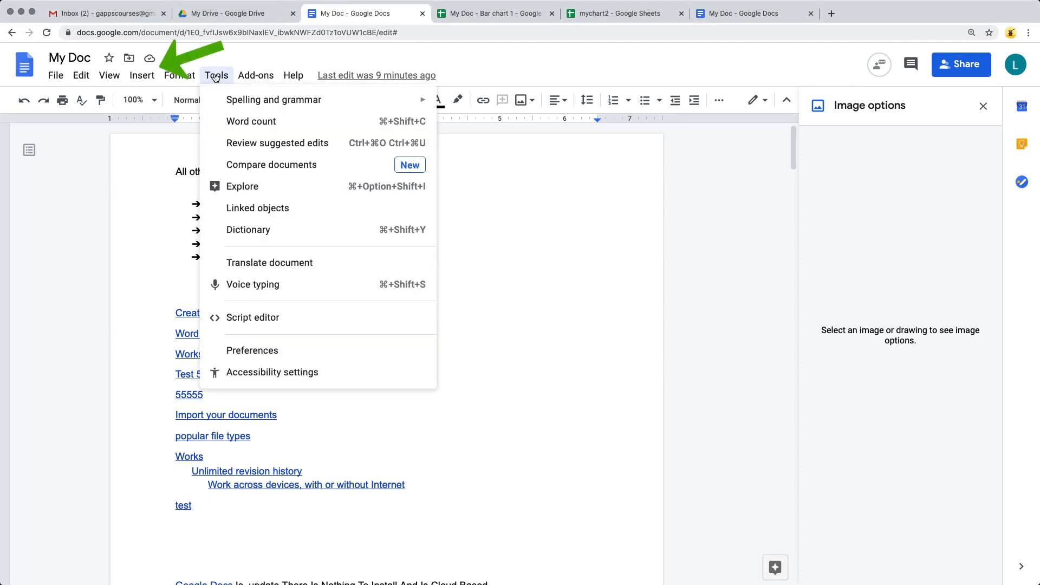
pyautogui.moveTo(247, 96)
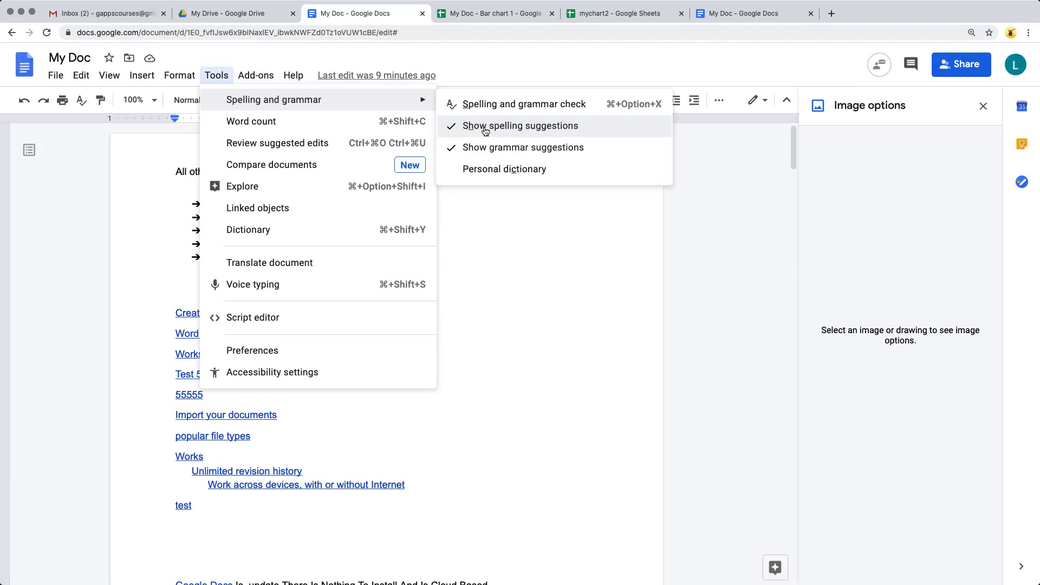
pyautogui.click(489, 169)
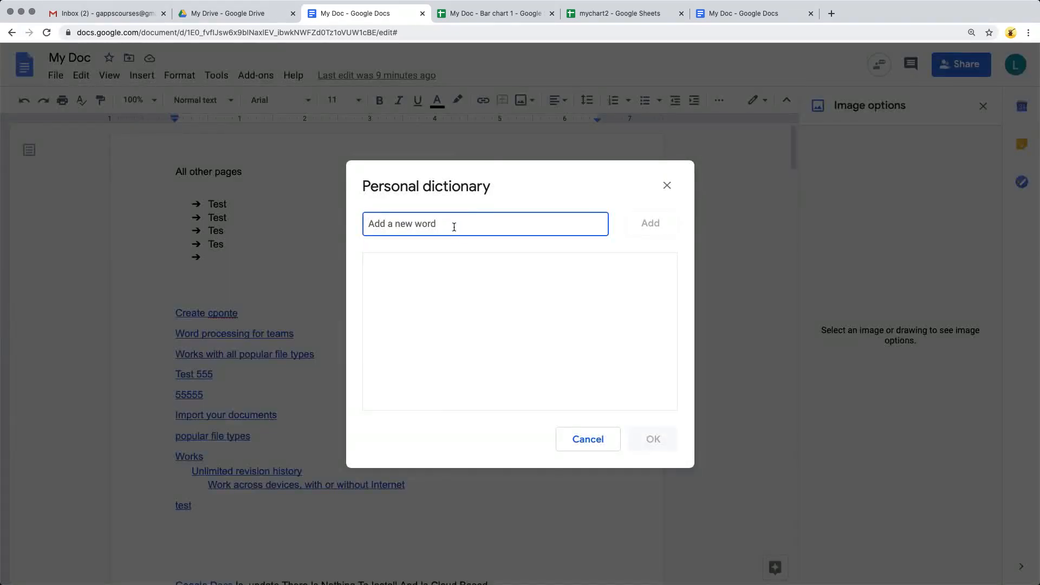
pyautogui.write('Svekis')
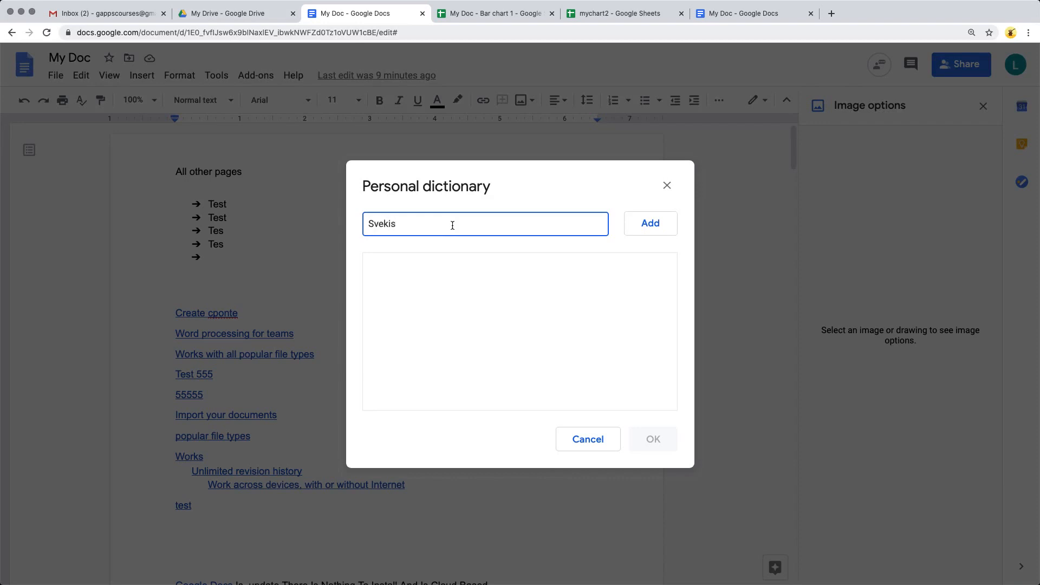
pyautogui.click(644, 223)
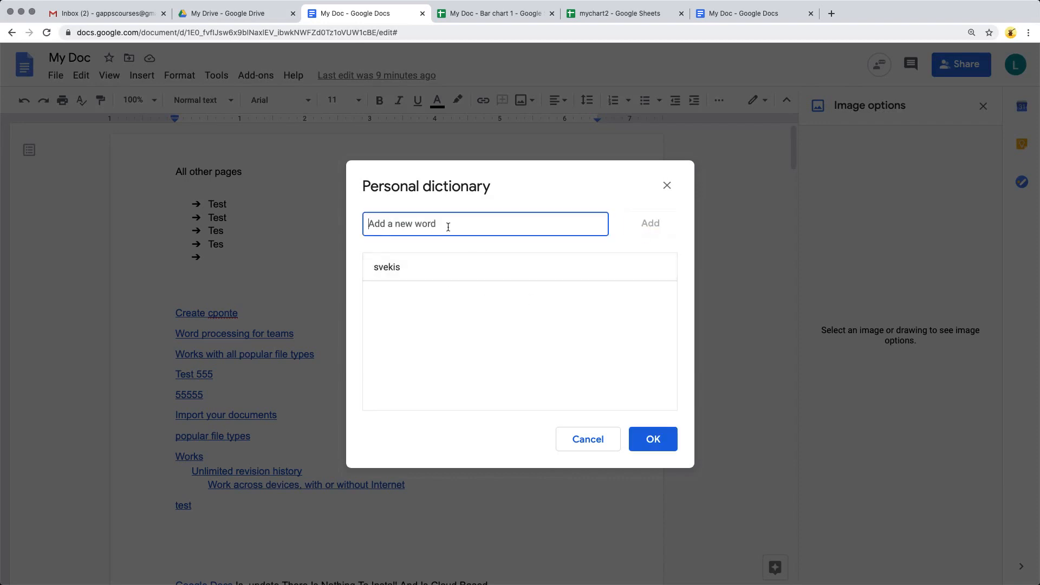
pyautogui.click(659, 442)
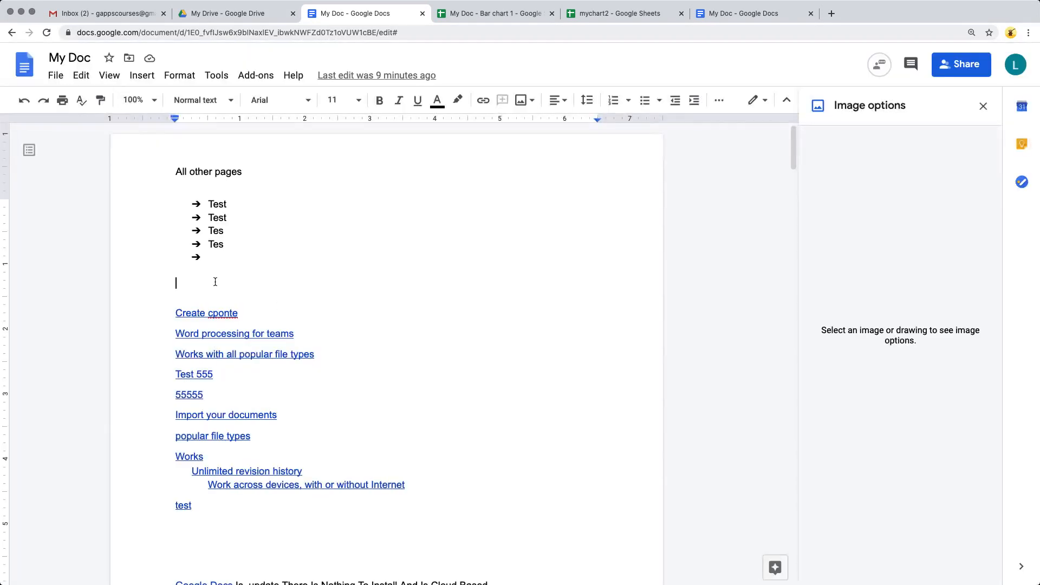
# Enter the surname on the empty line below the arrow list and alter its spelling to "Sueks".
pyautogui.write('Svekis')
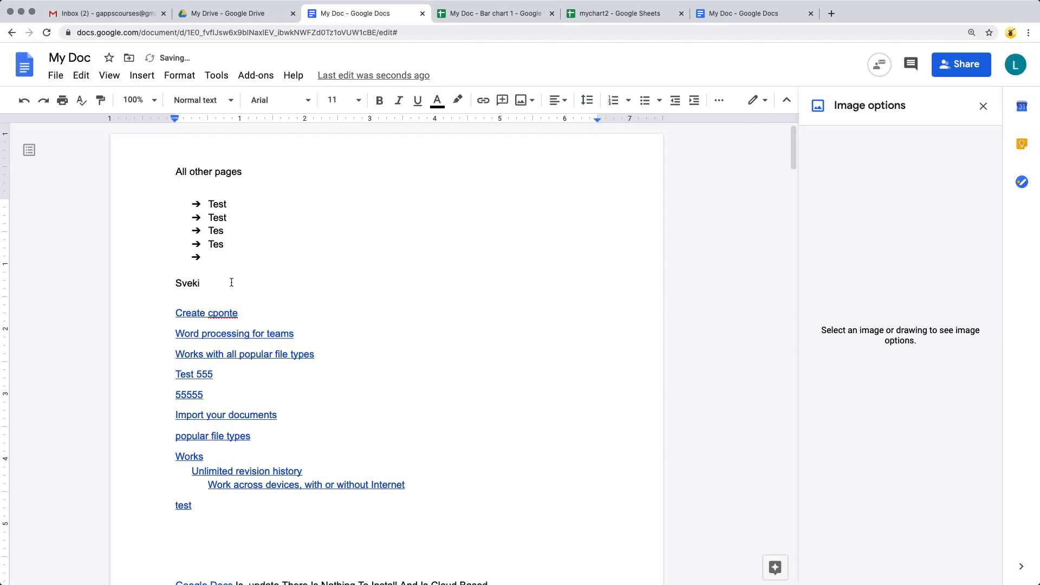
pyautogui.click(188, 284)
pyautogui.press('BackSpace')
pyautogui.write('uek')
pyautogui.write('s')
pyautogui.moveTo(198, 282); pyautogui.dragTo(223, 284)
pyautogui.write('s')
# Run the spelling and grammar check and accept "conte" as the replacement for "cponte".
pyautogui.click(216, 77)
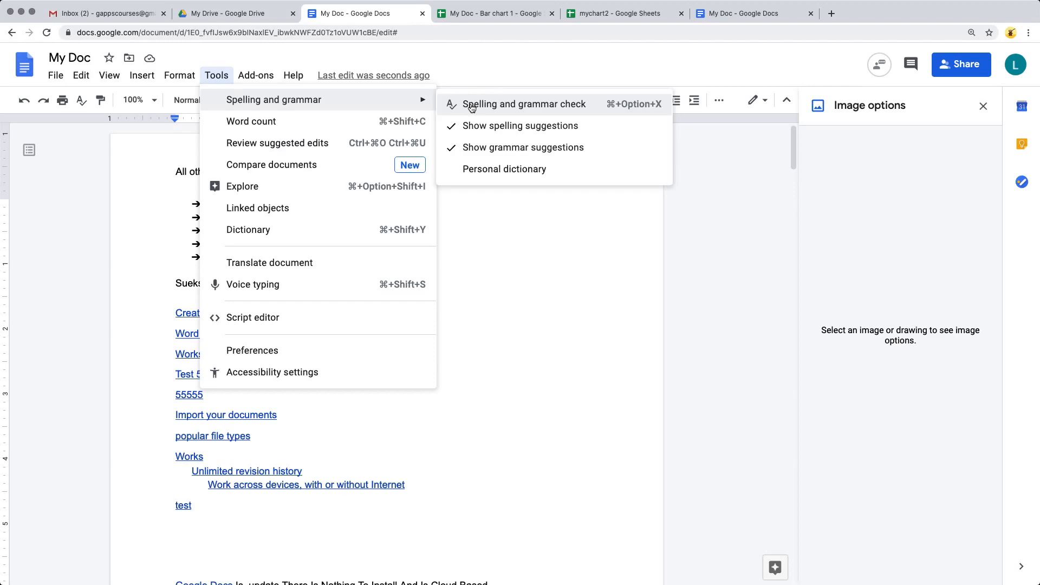
pyautogui.click(471, 106)
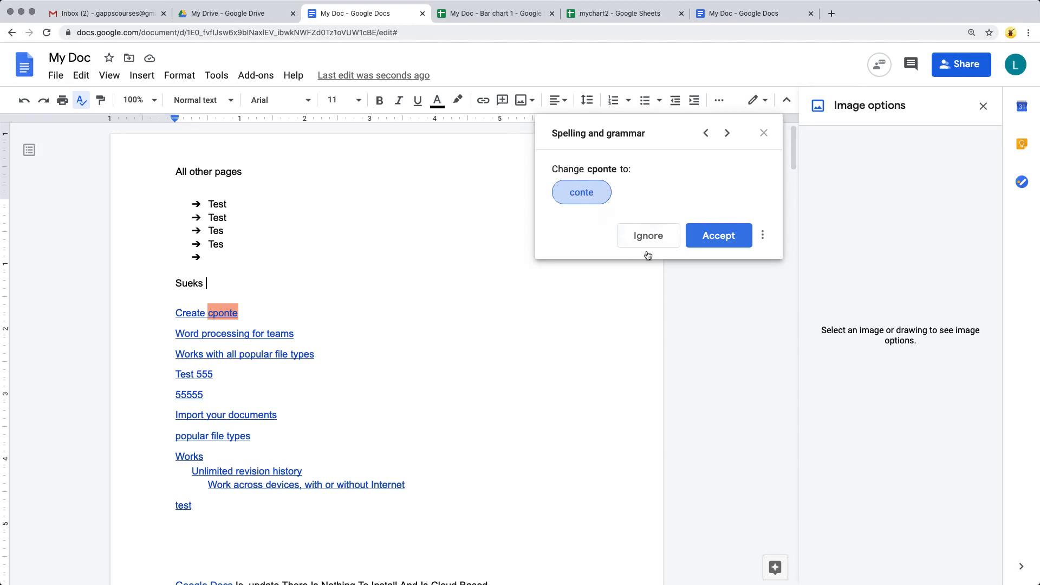
pyautogui.click(721, 236)
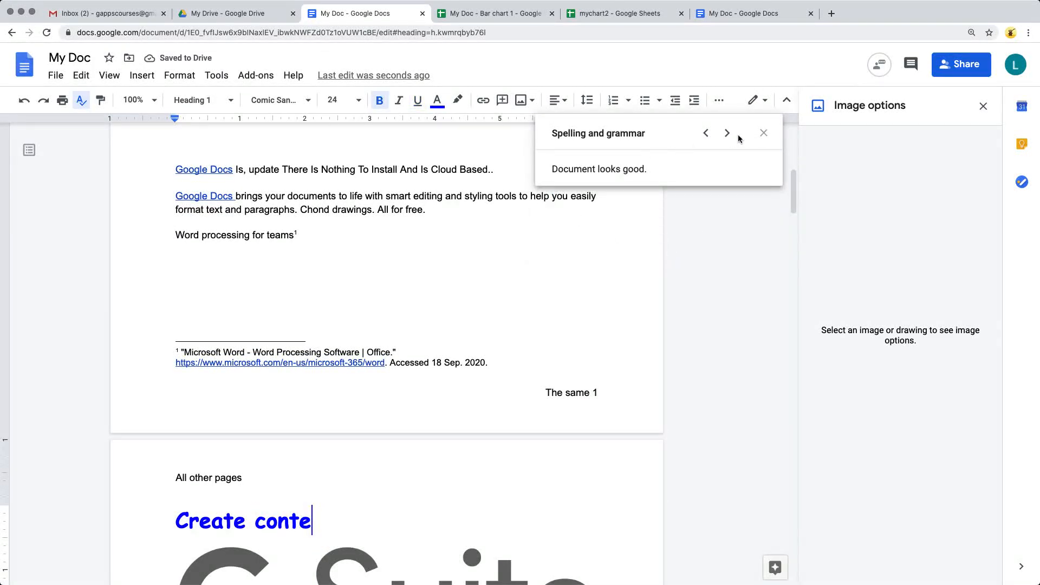
pyautogui.click(764, 133)
pyautogui.scroll(8, 267, 244)
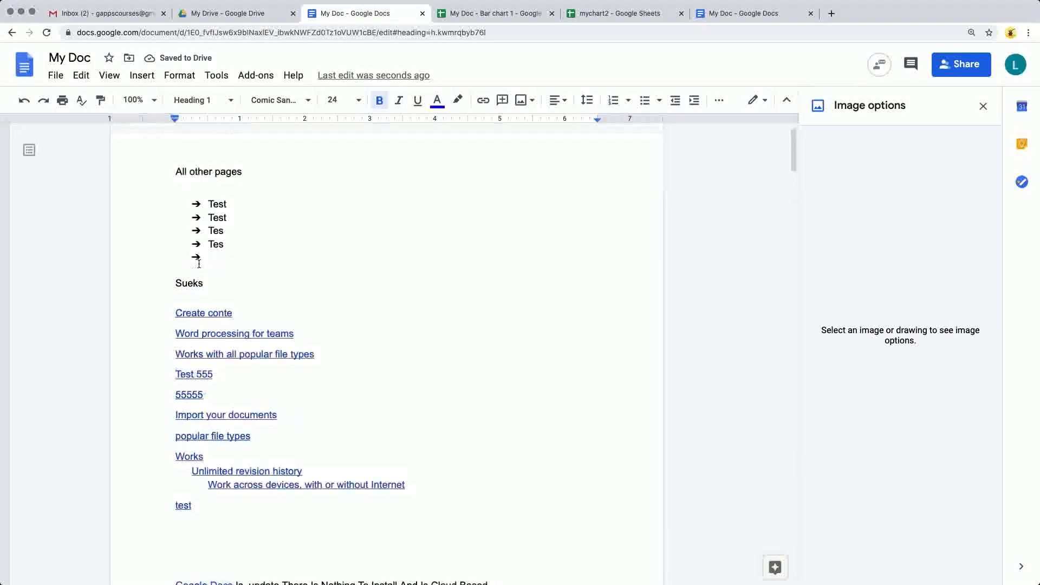
# Change "Sueks" to the lowercase misspelling "suekis" and add the nonsense word "dfsfdfds" after it.
pyautogui.click(182, 284)
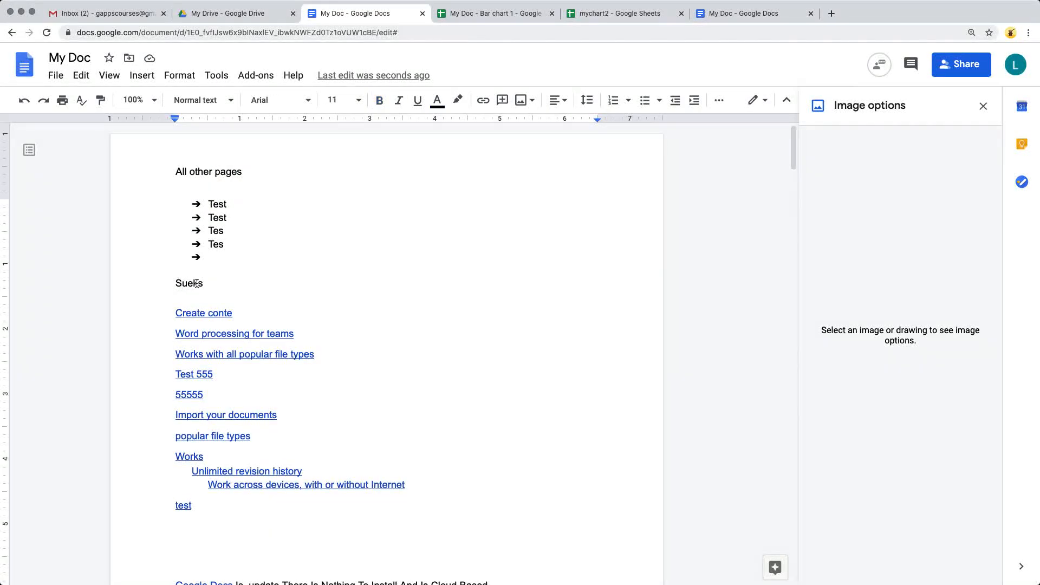
pyautogui.click(197, 283)
pyautogui.write('i')
pyautogui.moveTo(182, 284); pyautogui.dragTo(179, 284)
pyautogui.write('s')
pyautogui.click(251, 285)
pyautogui.write('dfsfdfds')
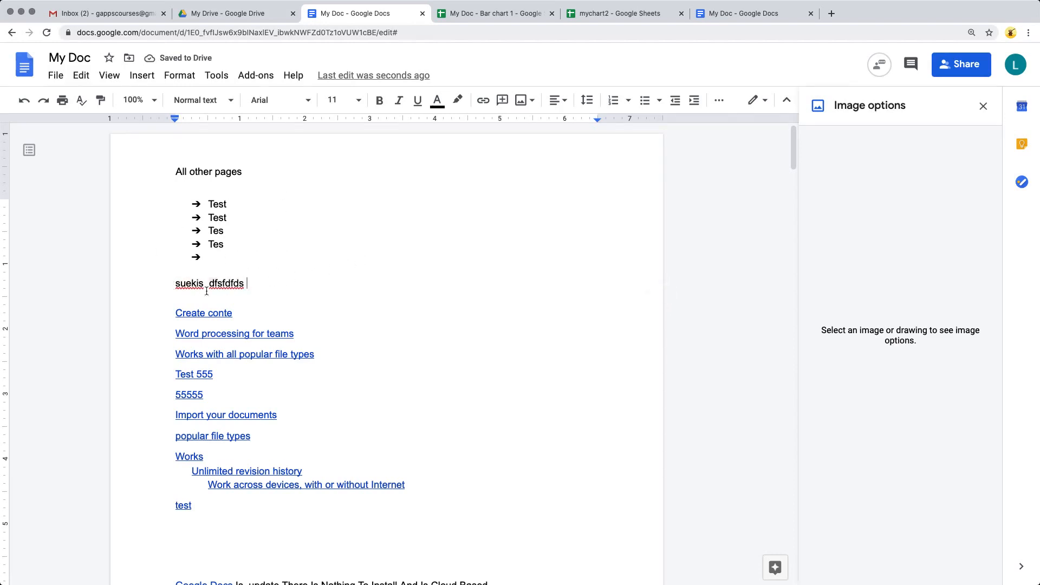
pyautogui.click(1, 305)
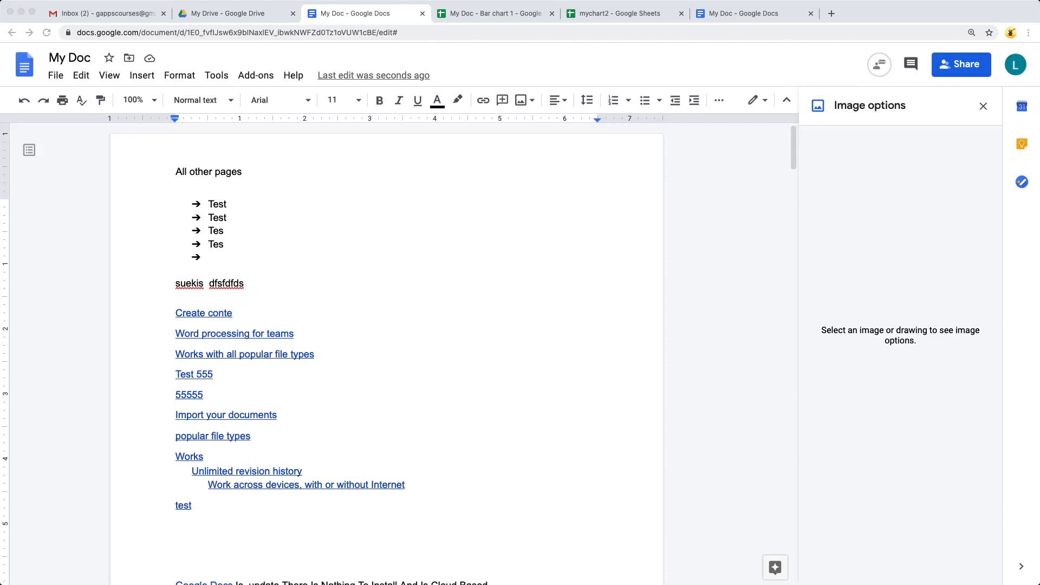
# Add the sentence "You can add to dictionary like words." on a new line below "suekis dfsfdfds".
pyautogui.click(246, 283)
pyautogui.press('Return')
pyautogui.write('You can add t')
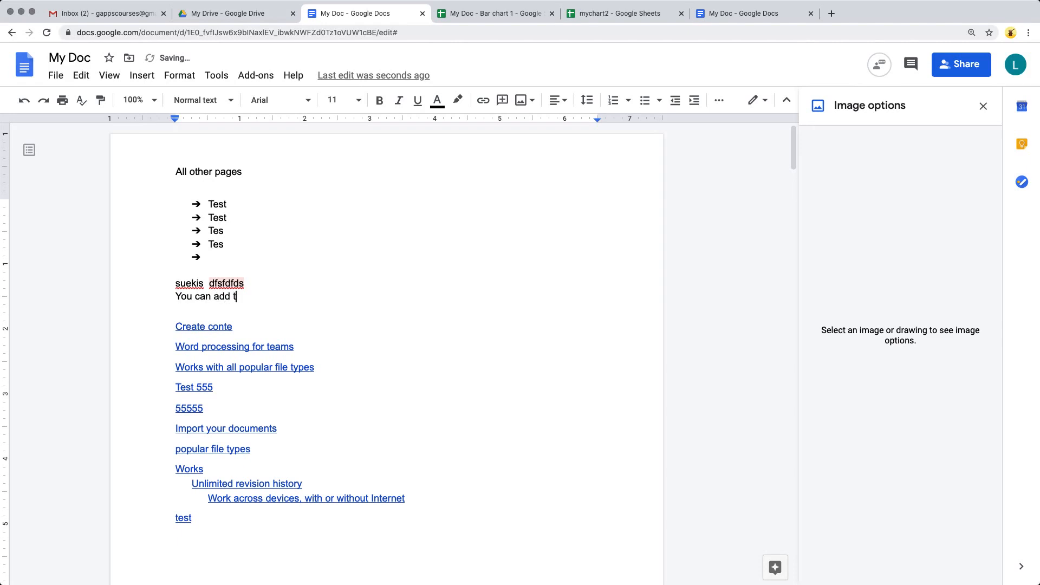
pyautogui.write('o dictionary like word')
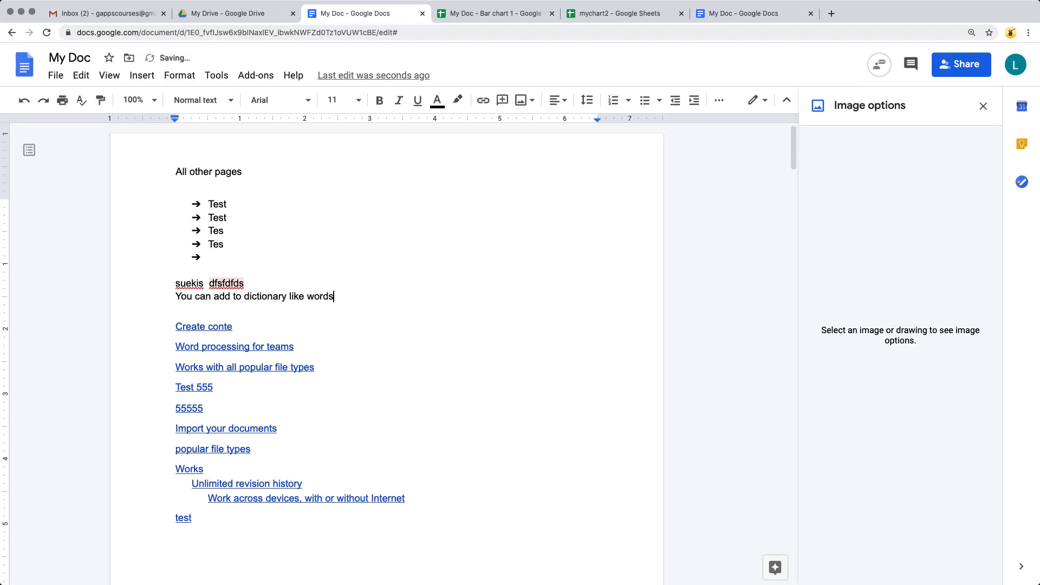
pyautogui.write('s')
pyautogui.press('Return')
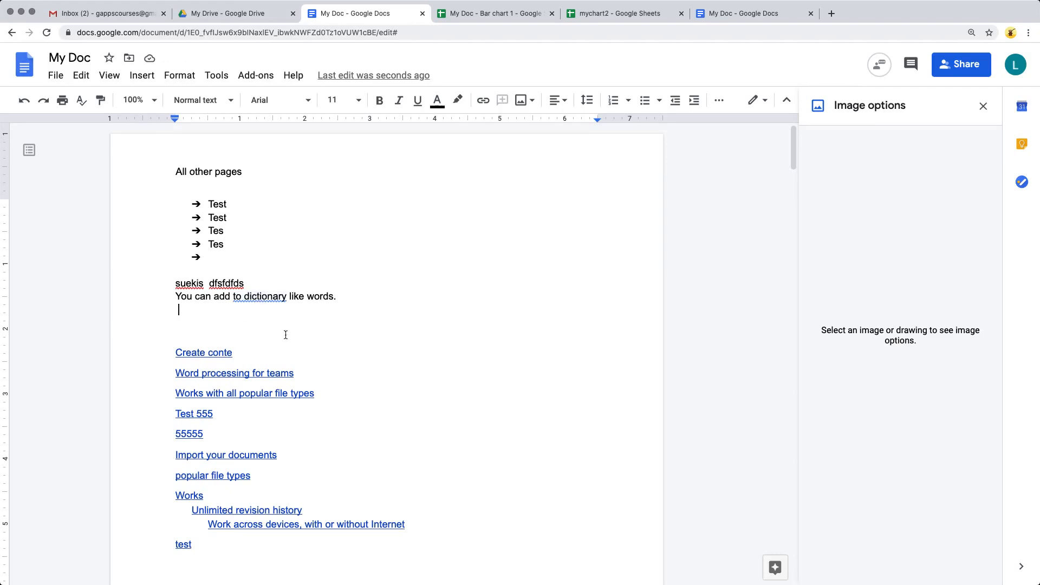
# Run the spelling and grammar check again and view the personal dictionary from the suggestion for "suekis".
pyautogui.click(185, 288)
pyautogui.click(211, 77)
pyautogui.moveTo(273, 100)
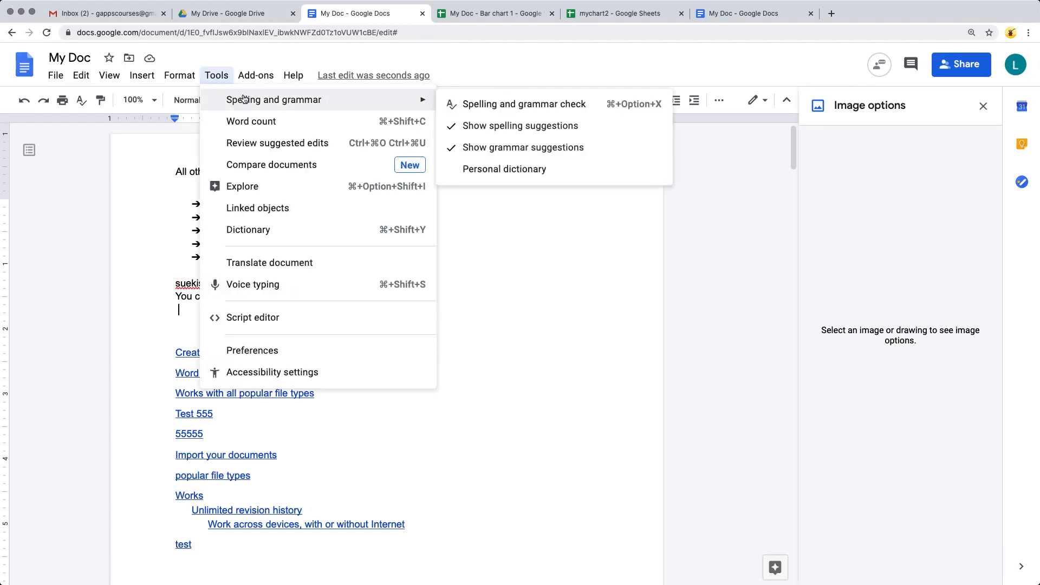
pyautogui.click(509, 106)
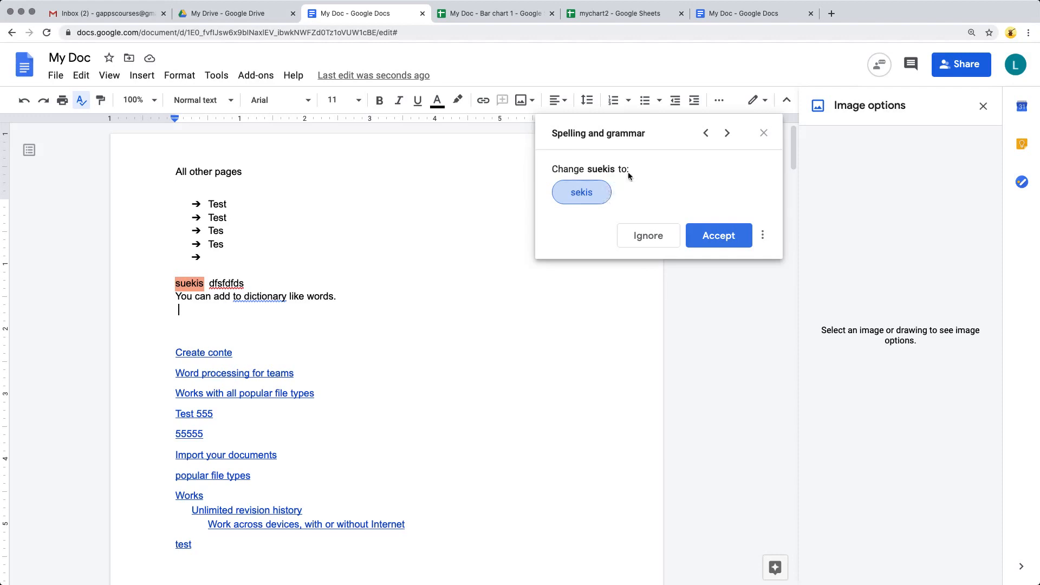
pyautogui.click(764, 235)
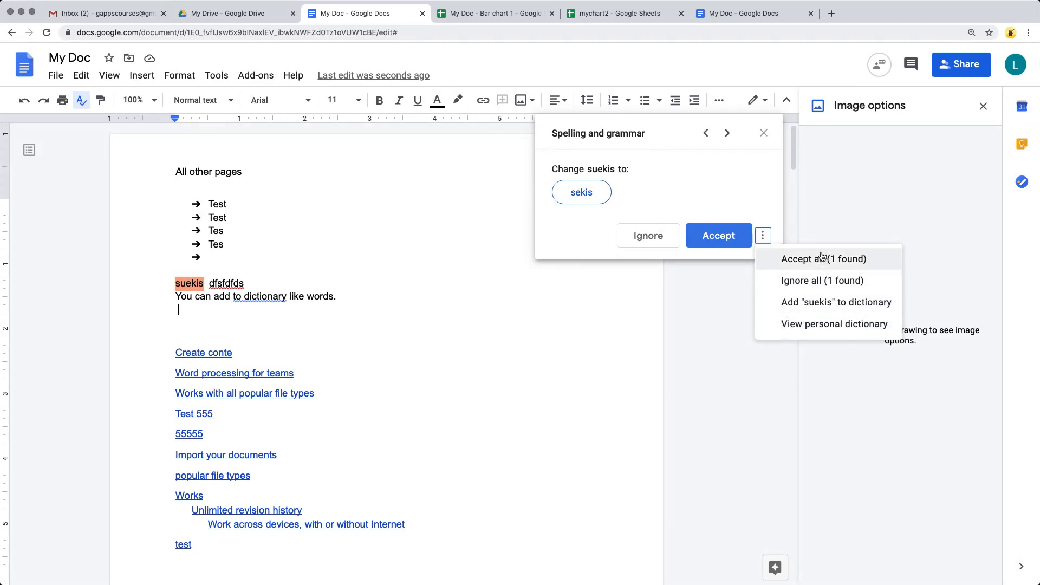
pyautogui.click(836, 323)
pyautogui.click(411, 266)
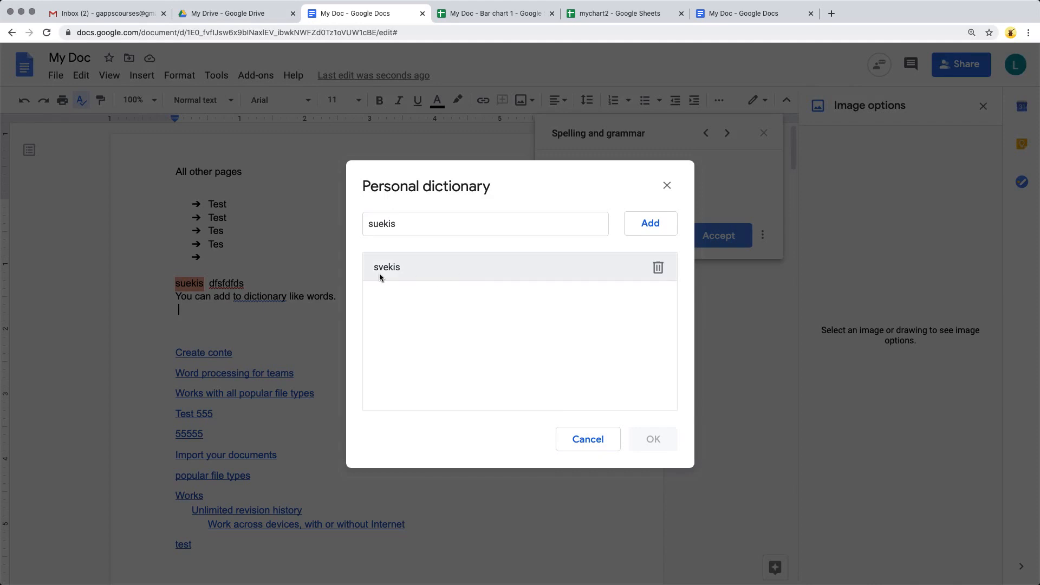
pyautogui.click(667, 186)
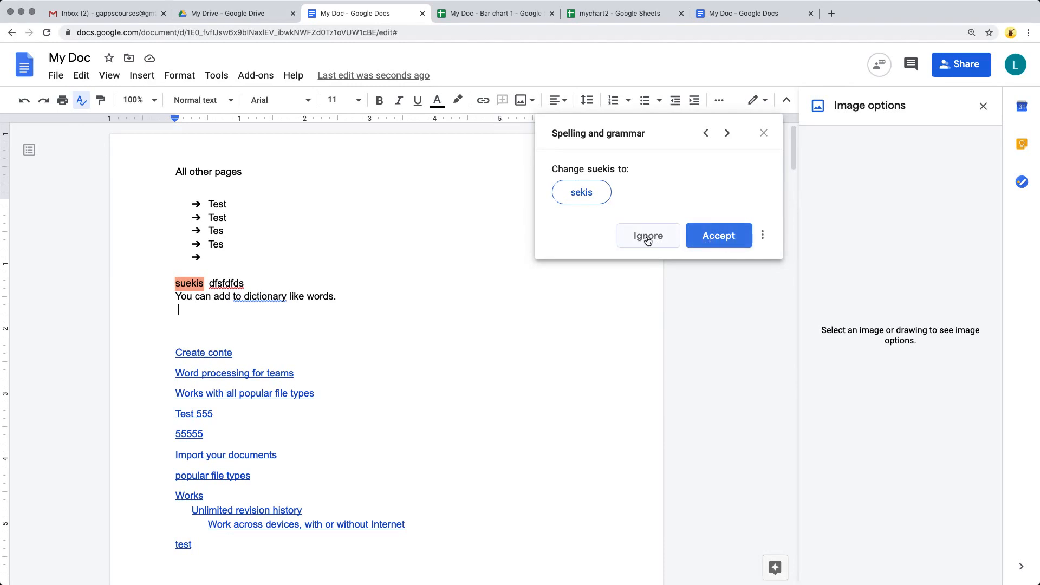
# Accept the suggestions "sekis" and "to a dictionary", ignore the flagged "dfsfdfds", and close the spelling check.
pyautogui.click(715, 236)
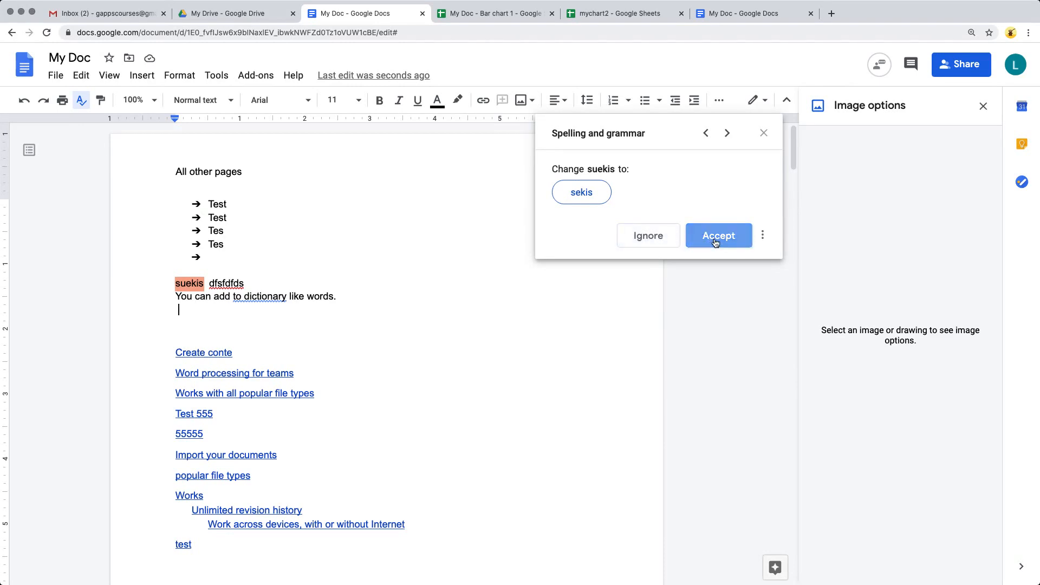
pyautogui.click(653, 238)
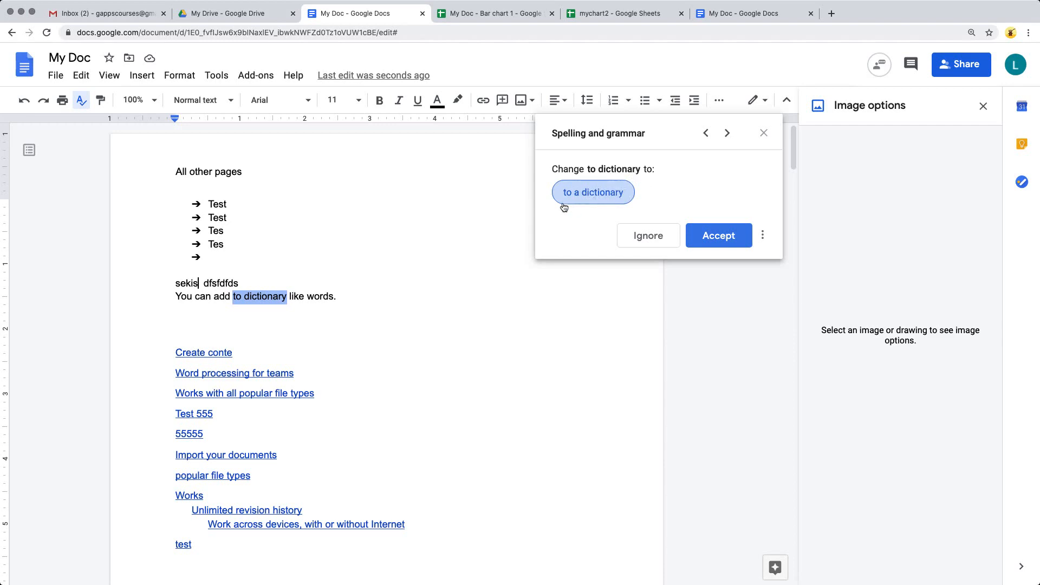
pyautogui.click(699, 234)
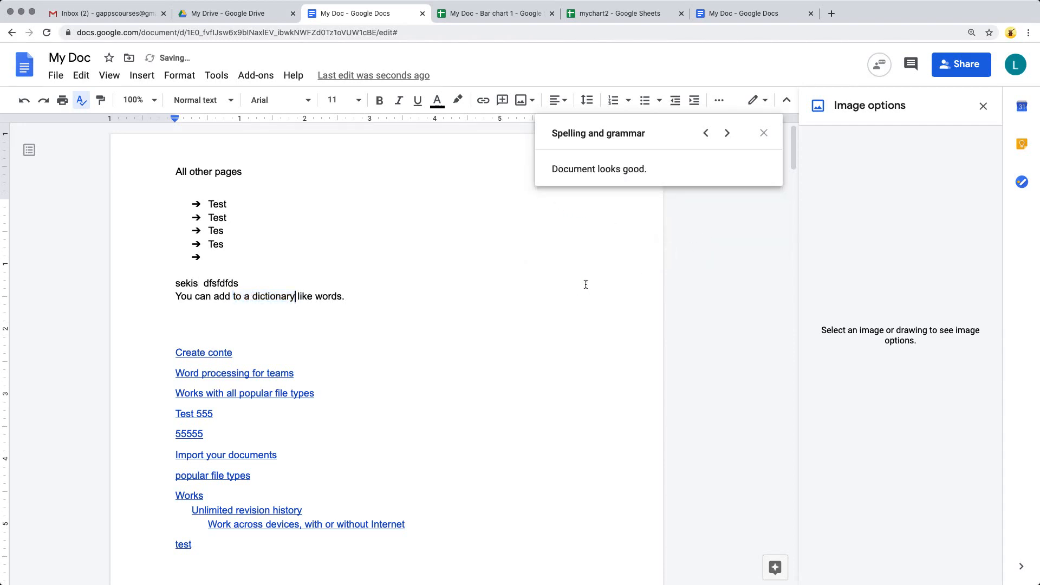
pyautogui.click(763, 133)
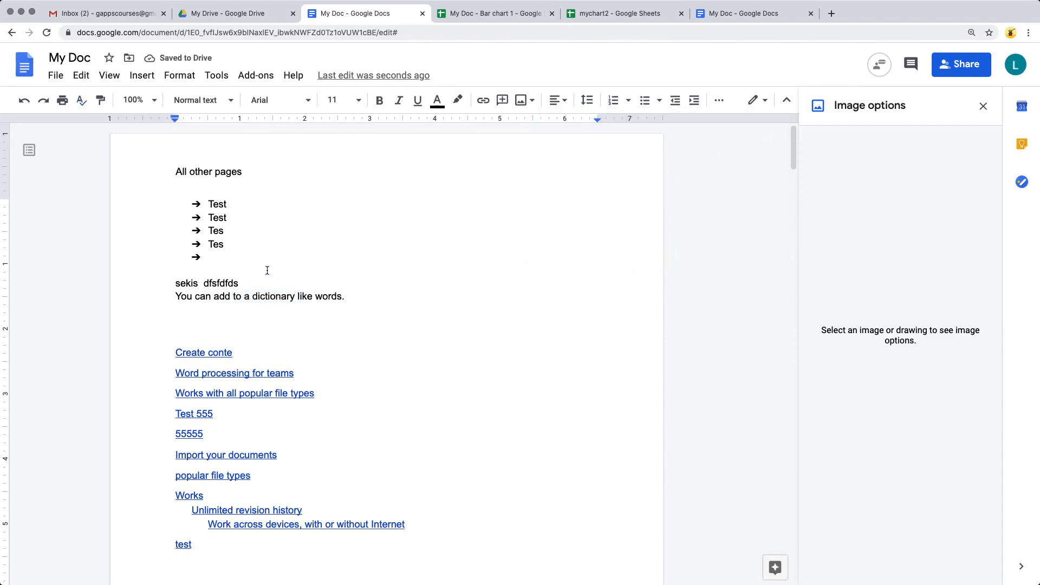
# View the document's word count and enable displaying the word count while typing.
pyautogui.click(287, 283)
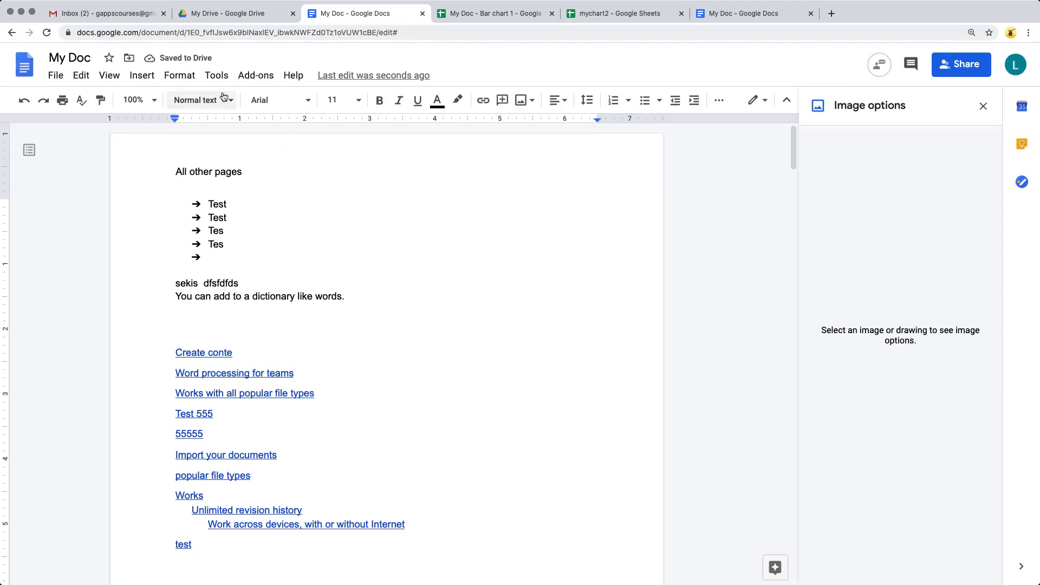
pyautogui.click(213, 76)
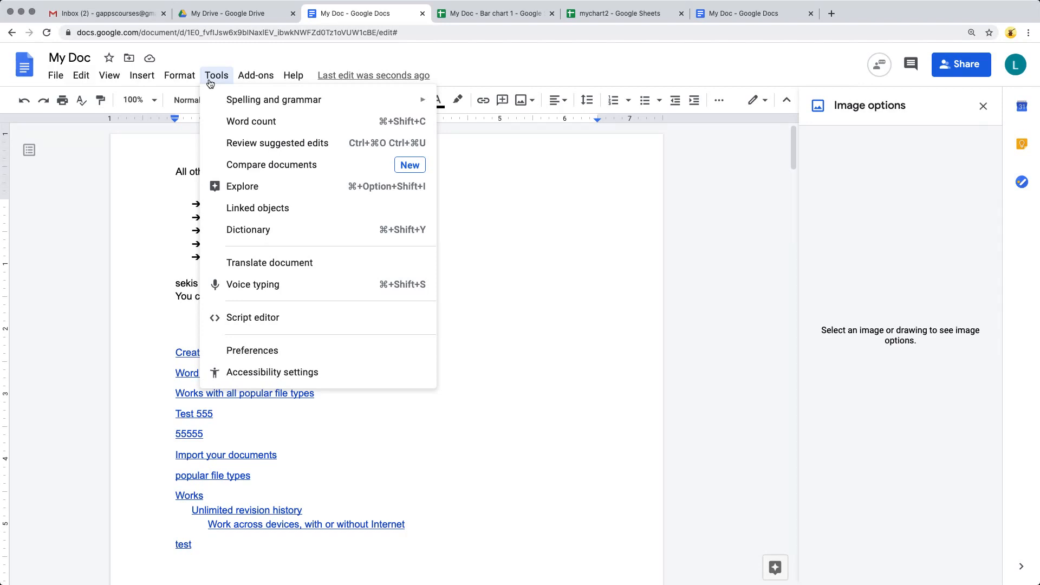
pyautogui.click(277, 118)
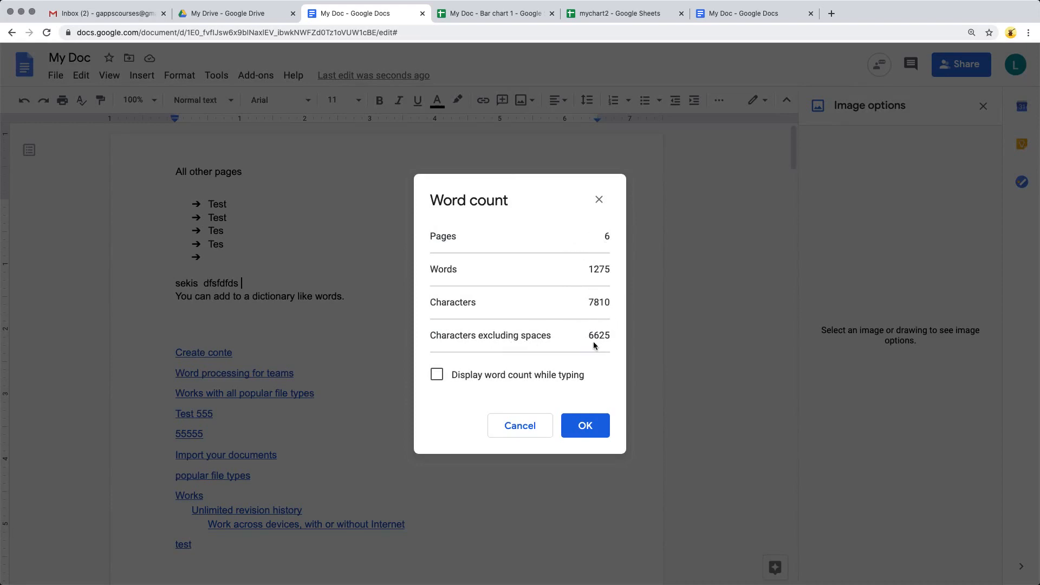
pyautogui.click(436, 374)
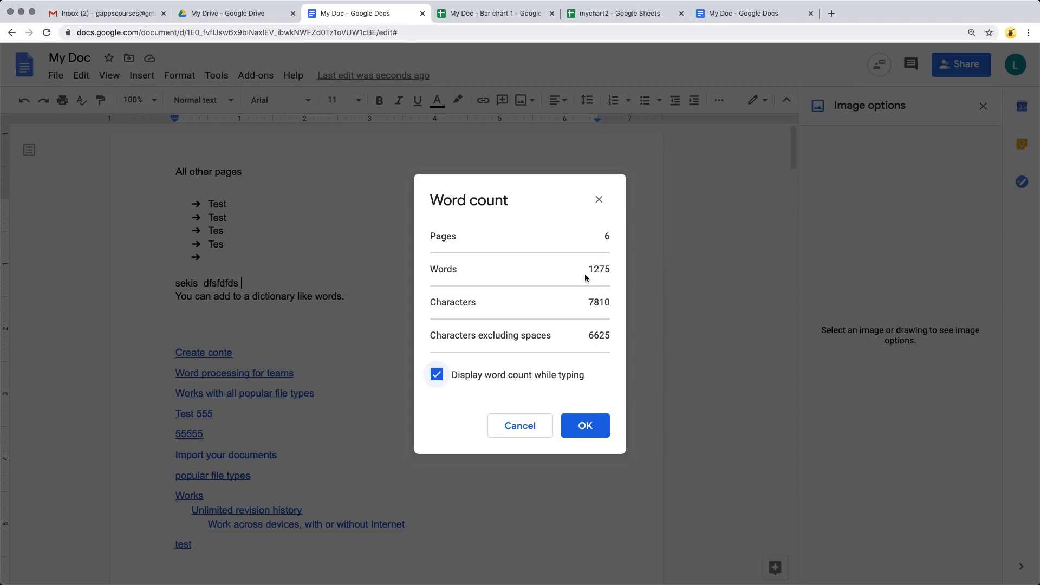
pyautogui.click(585, 426)
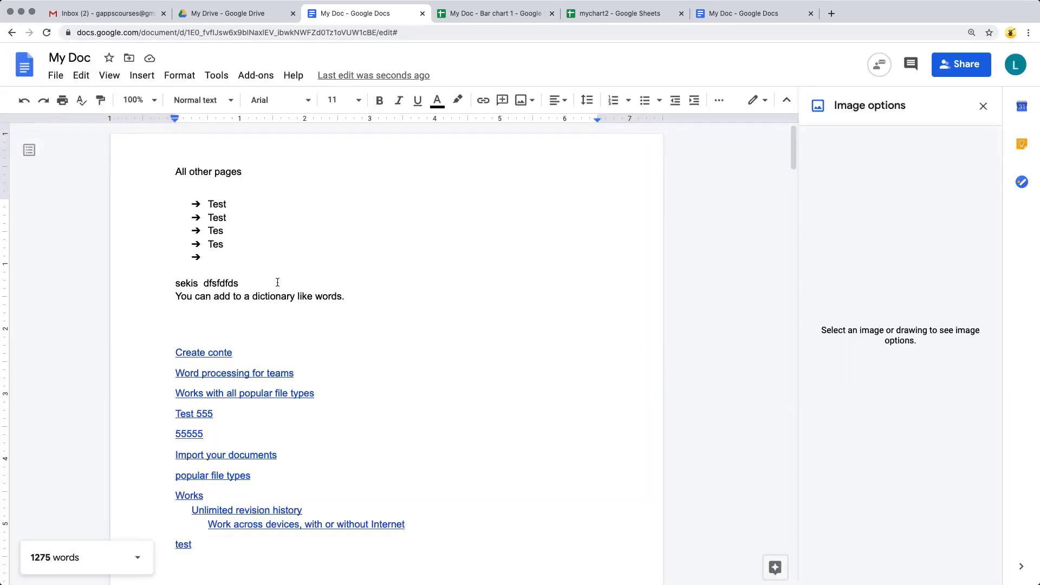
# Copy the sentence "You can add to a dictionary like words." and paste it five times after "dfsfdfds".
pyautogui.moveTo(349, 298); pyautogui.dragTo(152, 297)
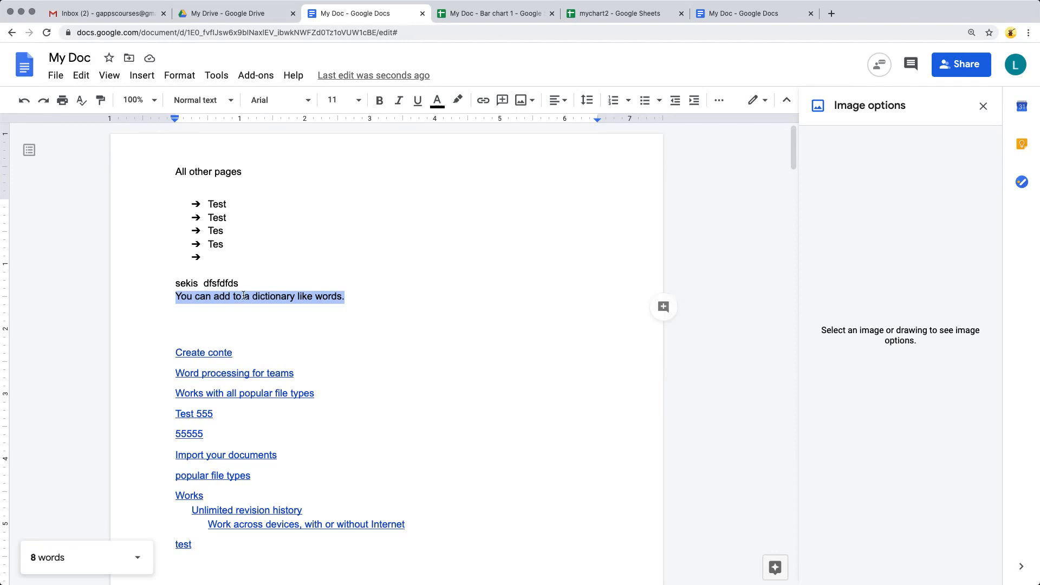
pyautogui.press('super+c')
pyautogui.click(262, 286)
pyautogui.press('super+v')
pyautogui.press('super+v')
pyautogui.press('super+v')
pyautogui.press('super+v')
pyautogui.press('super+v')
# Select the text from "sekis" through the last dictionary sentence and show its detailed page, word and character counts.
pyautogui.click(265, 347)
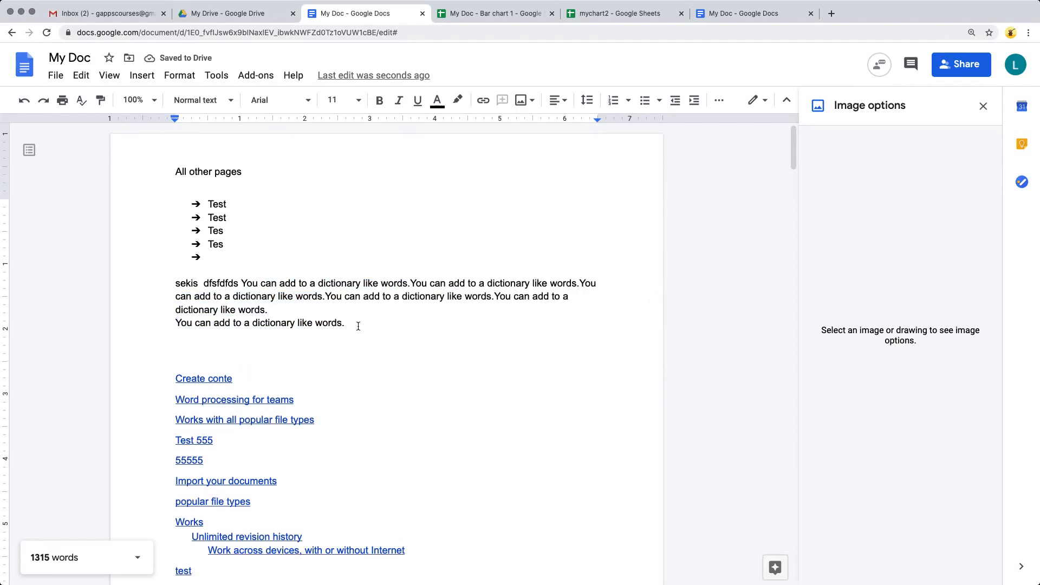
pyautogui.moveTo(347, 323); pyautogui.dragTo(175, 282)
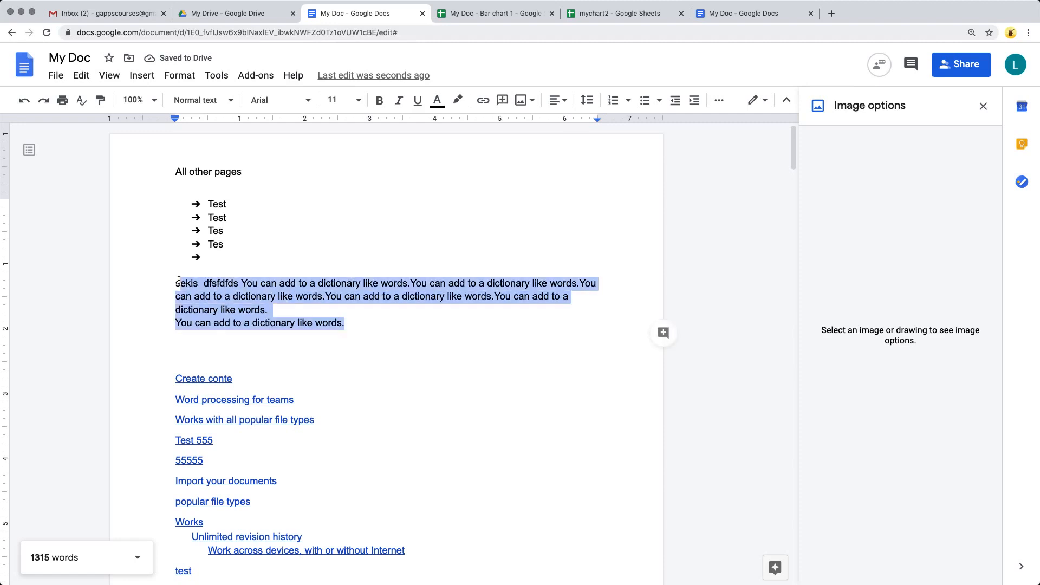
pyautogui.click(138, 561)
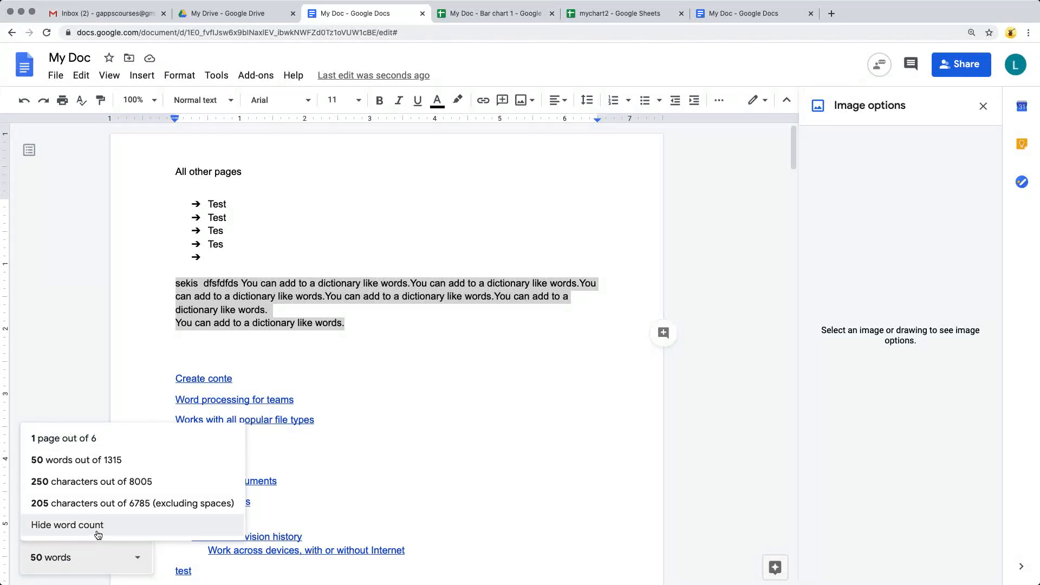
# Insert "<>" before the final "s" of the last pasted "words" and "< >" after that sentence, and select the passage for counting.
pyautogui.click(366, 295)
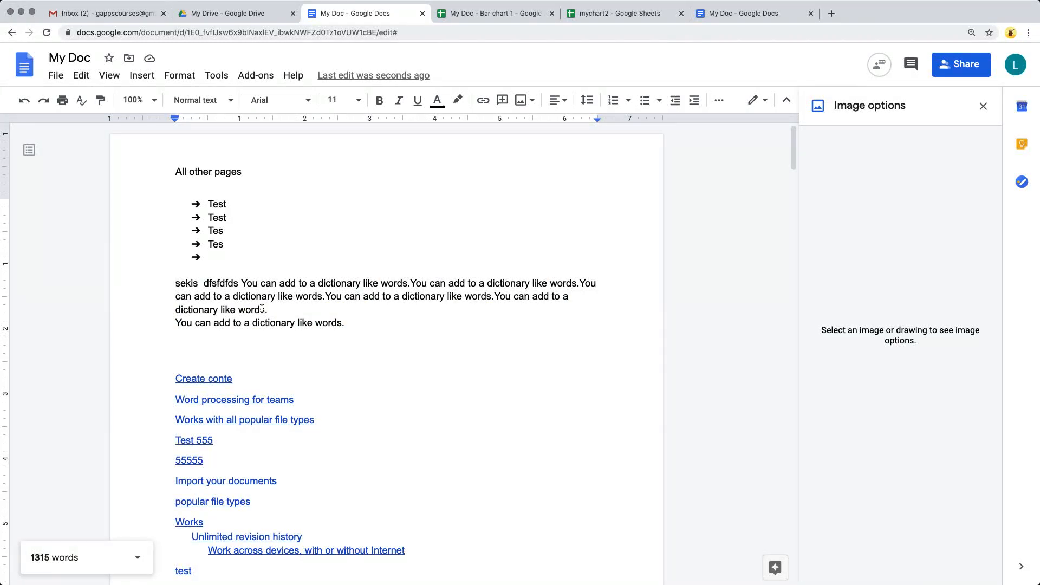
pyautogui.click(260, 310)
pyautogui.write('<>')
pyautogui.doubleClick(301, 316)
pyautogui.doubleClick(375, 326)
pyautogui.doubleClick(318, 312)
pyautogui.tripleClick(348, 324)
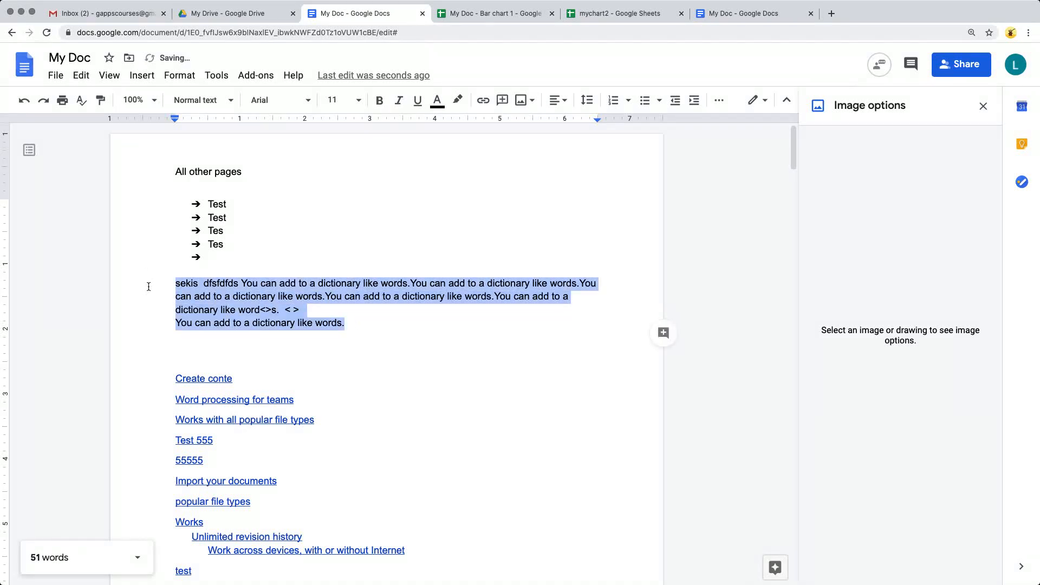
# Delete the spaced "< >" after the last pasted sentence and reselect the whole passage to check its word count.
pyautogui.doubleClick(287, 311)
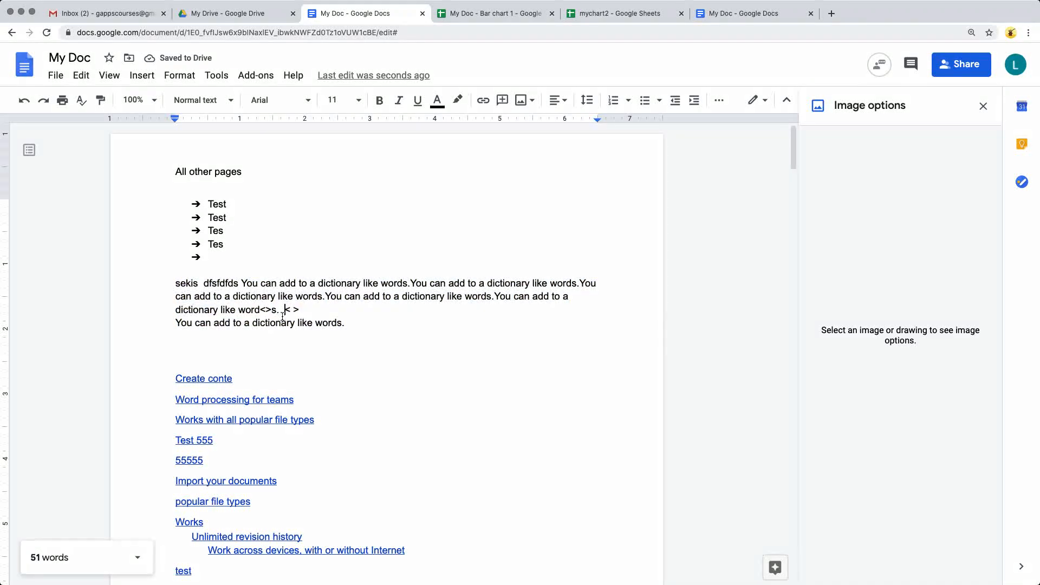
pyautogui.press('BackSpace')
pyautogui.moveTo(295, 311); pyautogui.dragTo(314, 295)
pyautogui.press('BackSpace')
pyautogui.tripleClick(335, 318)
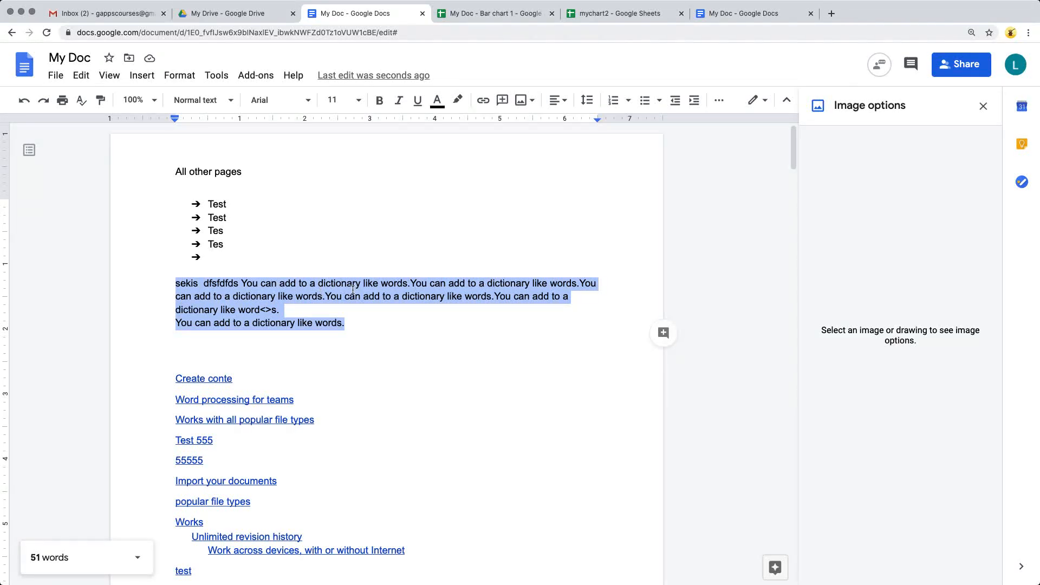
# Show the document's linked objects and locate the linked "My Doc - Bar chart 1" in the text.
pyautogui.click(216, 75)
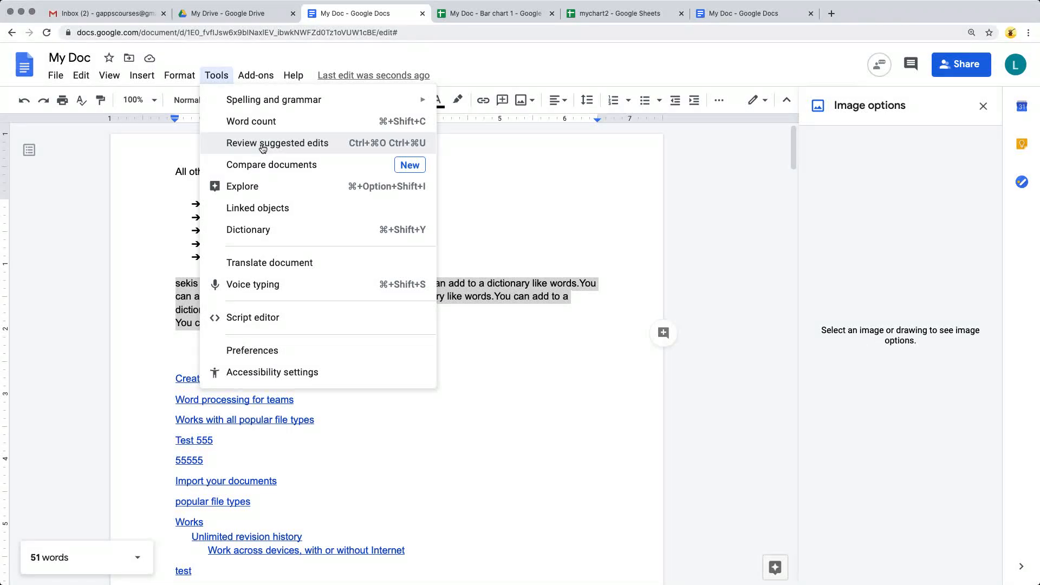
pyautogui.click(255, 209)
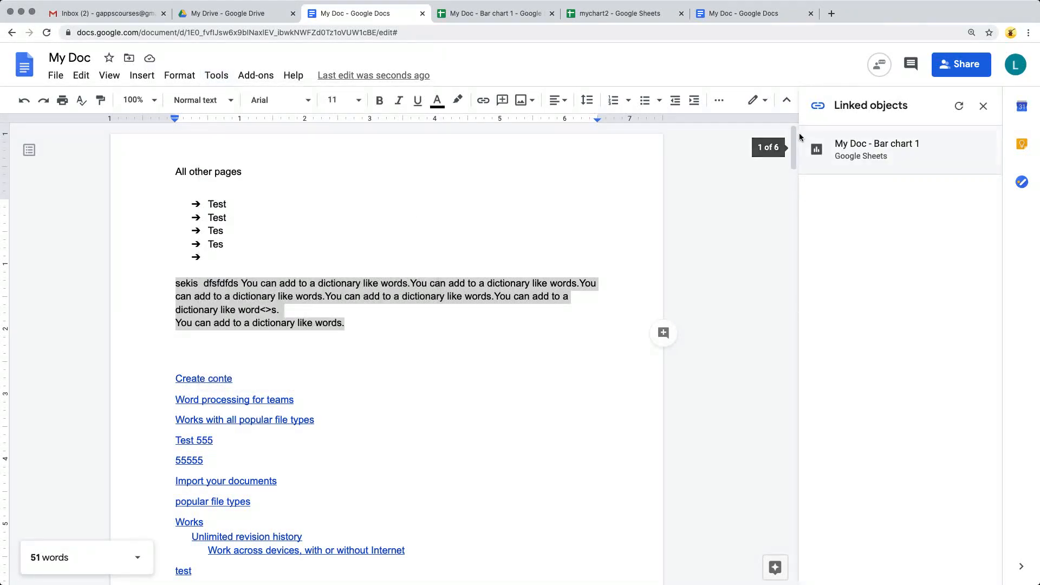
pyautogui.click(861, 149)
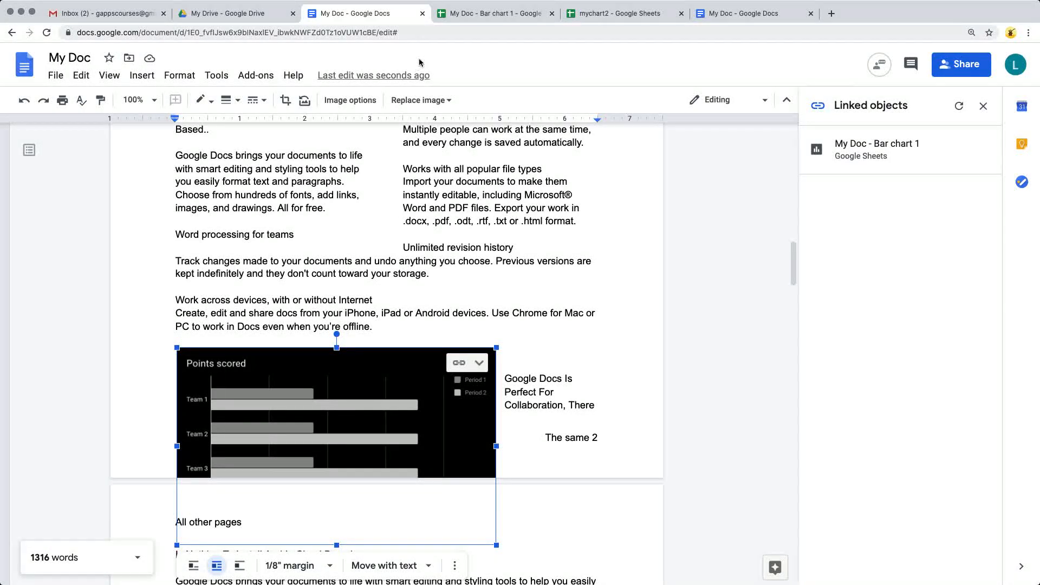
pyautogui.scroll(20, 433, 260)
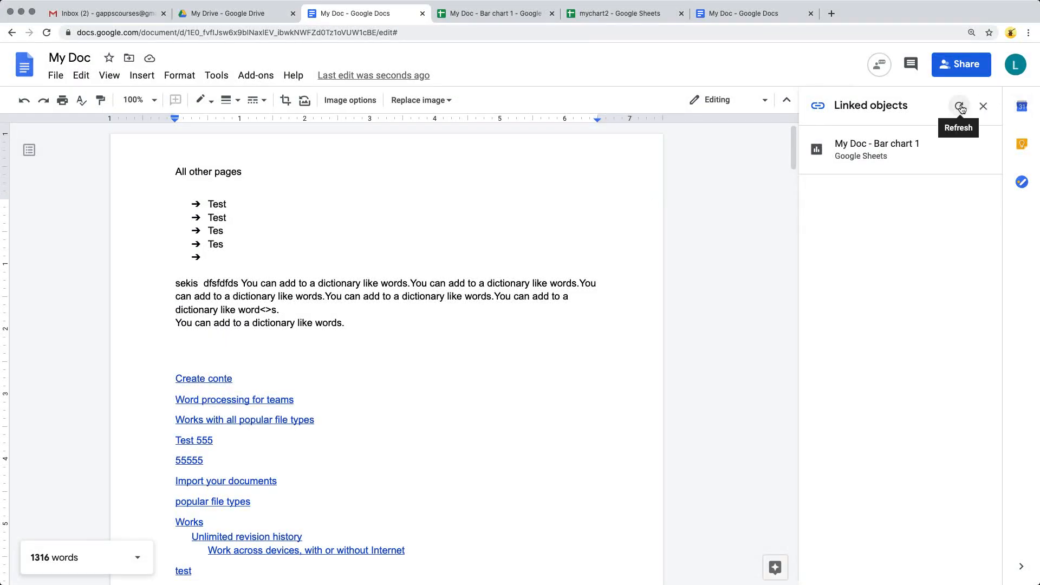
pyautogui.click(889, 163)
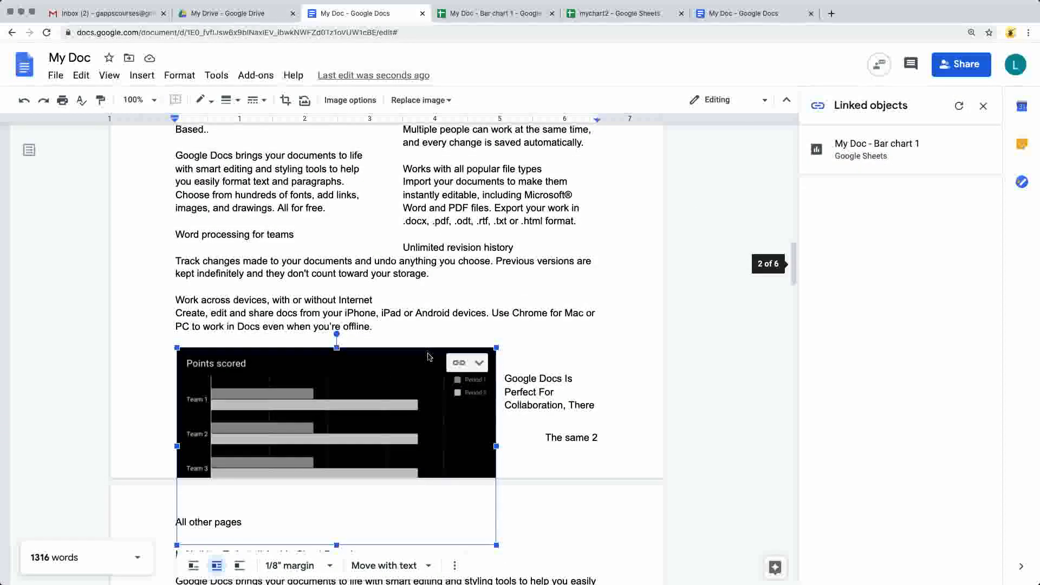
# Switch to the "My Doc - Bar chart 1" spreadsheet in Google Sheets and set Team 3's Period 1 value to 23.
pyautogui.click(476, 15)
pyautogui.click(142, 203)
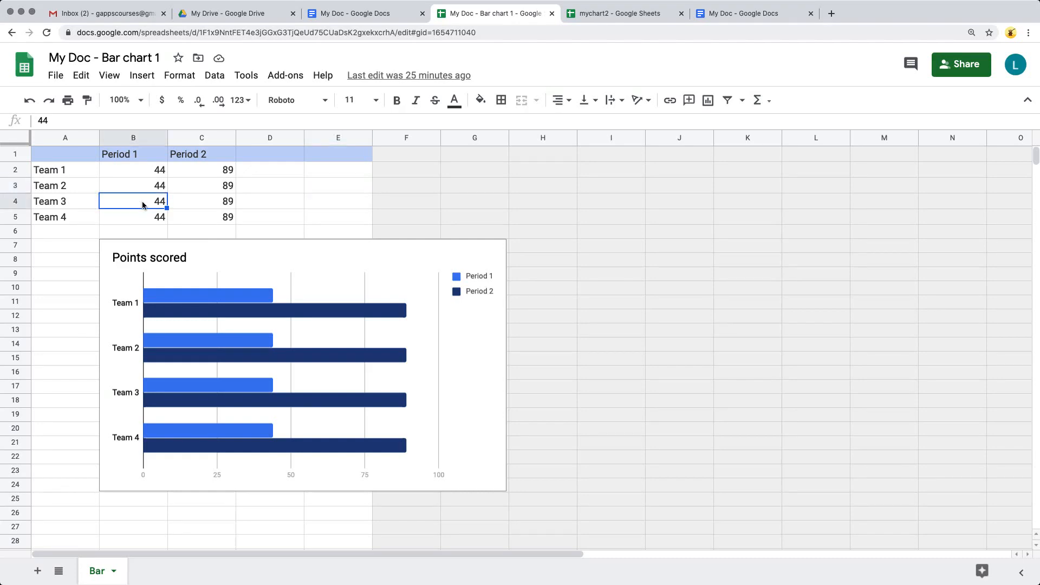
pyautogui.write('23')
pyautogui.click(316, 206)
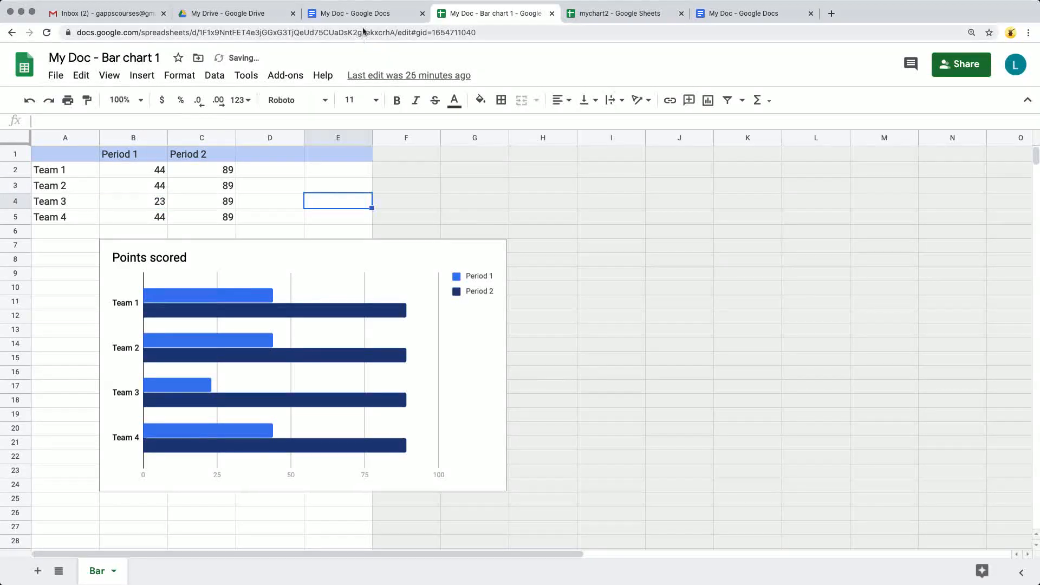
# Return to My Doc in Google Docs, close the open side panes and reopen the list of linked objects.
pyautogui.click(357, 14)
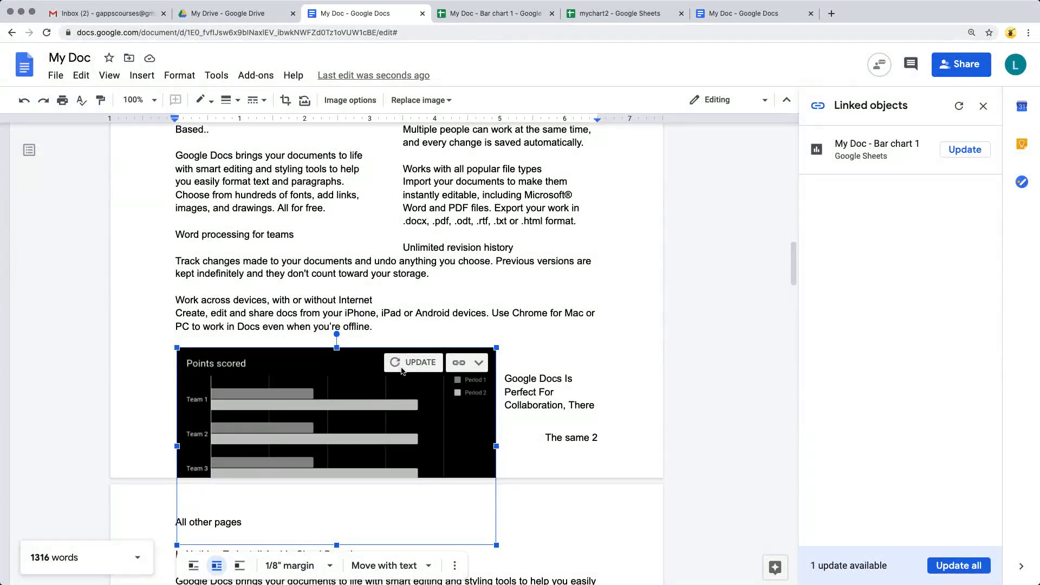
pyautogui.click(983, 106)
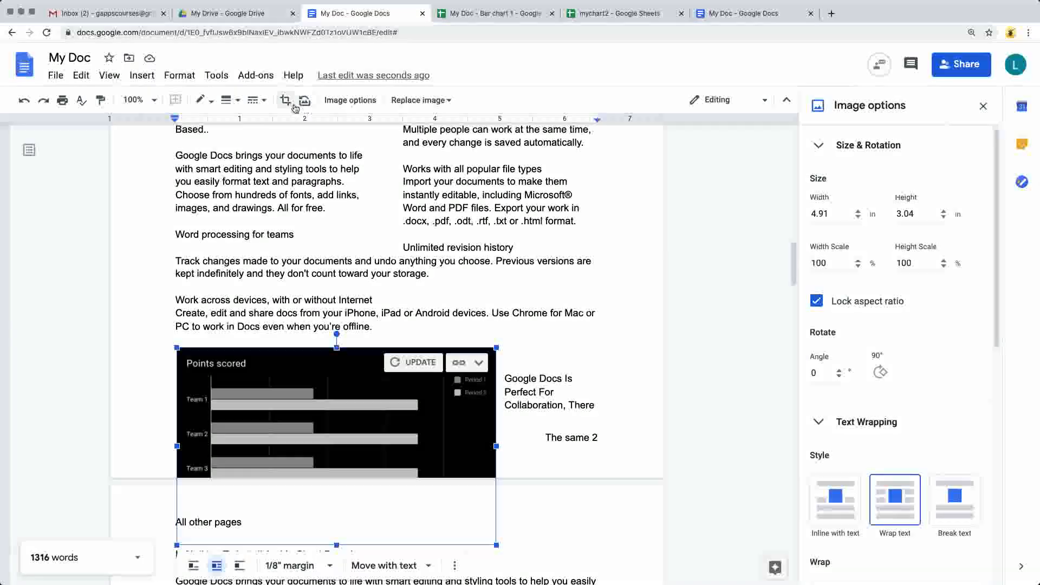
pyautogui.click(214, 82)
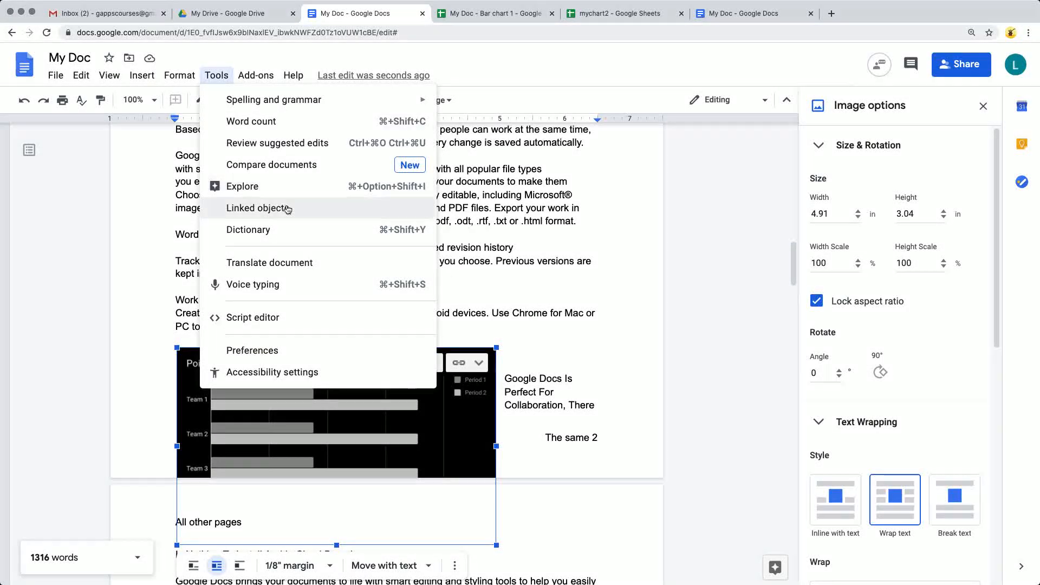
pyautogui.click(983, 106)
pyautogui.click(217, 76)
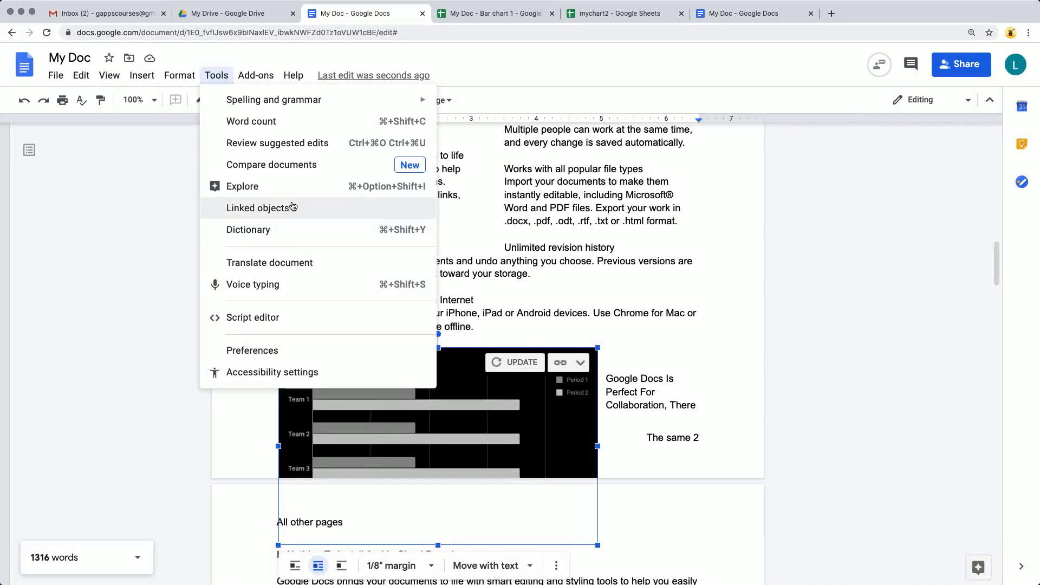
pyautogui.click(290, 206)
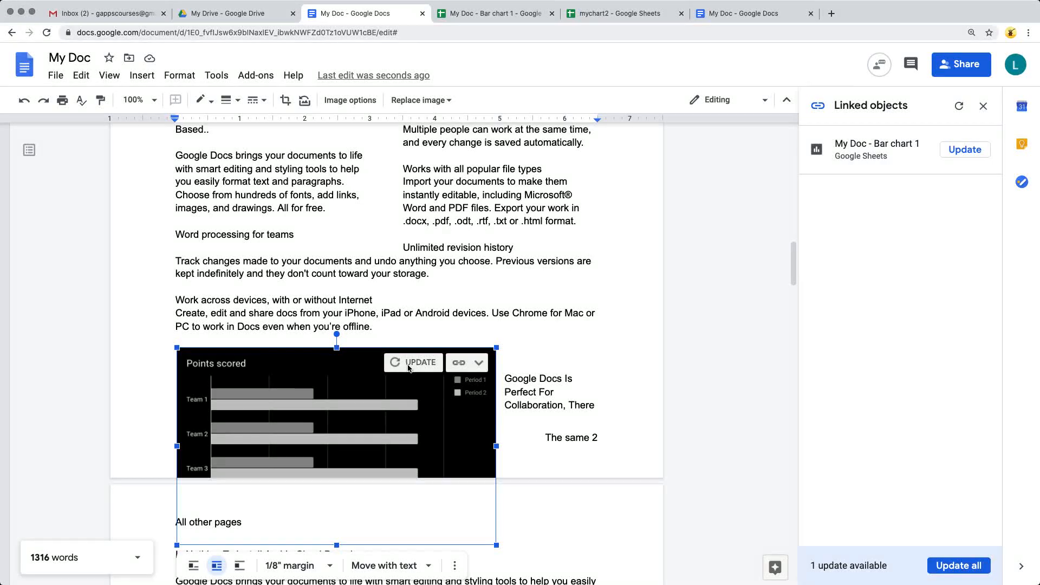
# Resize the "Points scored" chart to fit entirely above the page break and update it from its linked spreadsheet.
pyautogui.scroll(-1, 467, 295)
pyautogui.scroll(-3, 467, 295)
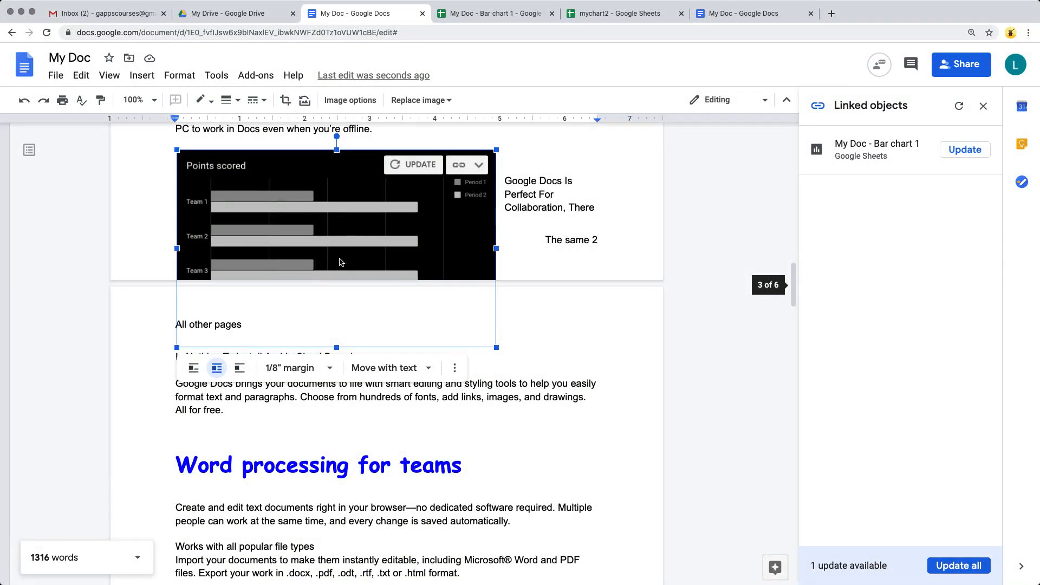
pyautogui.moveTo(342, 235); pyautogui.dragTo(342, 234)
pyautogui.scroll(4, 407, 254)
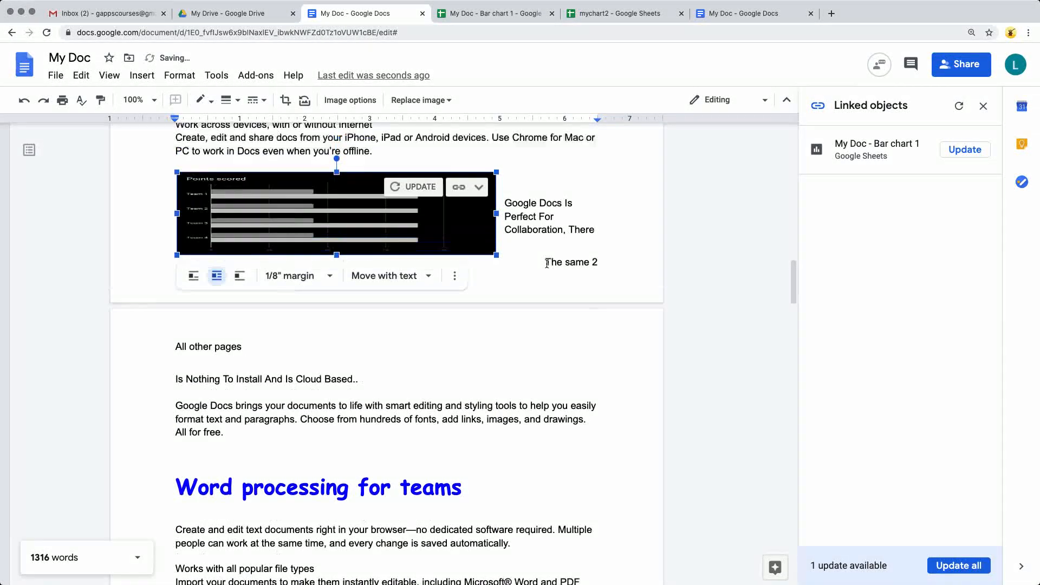
pyautogui.moveTo(336, 356); pyautogui.dragTo(336, 173)
pyautogui.click(536, 269)
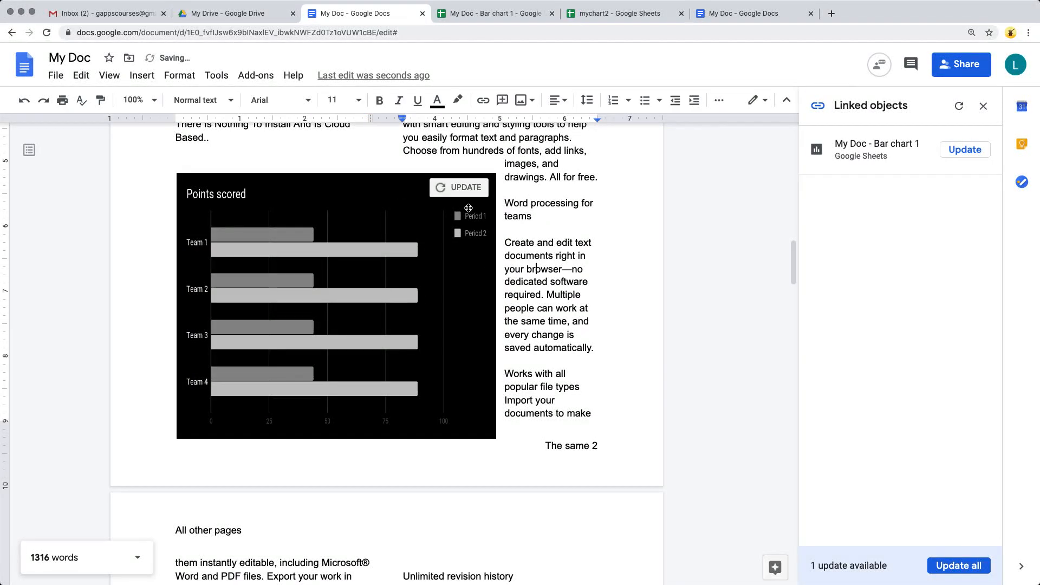
pyautogui.click(450, 188)
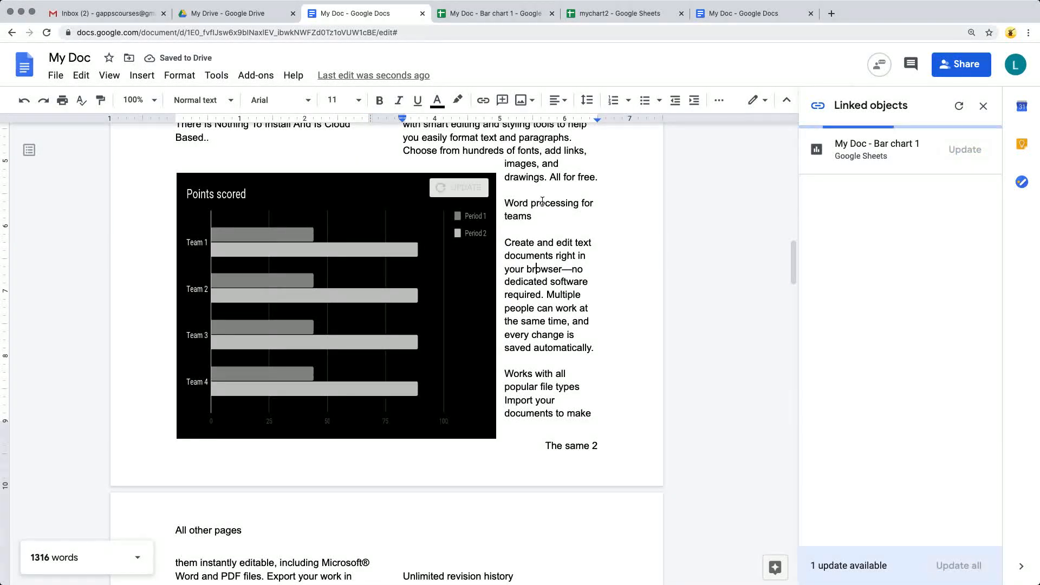
# Close the linked objects list, look up "word" in the dictionary and browse its definitions.
pyautogui.click(216, 76)
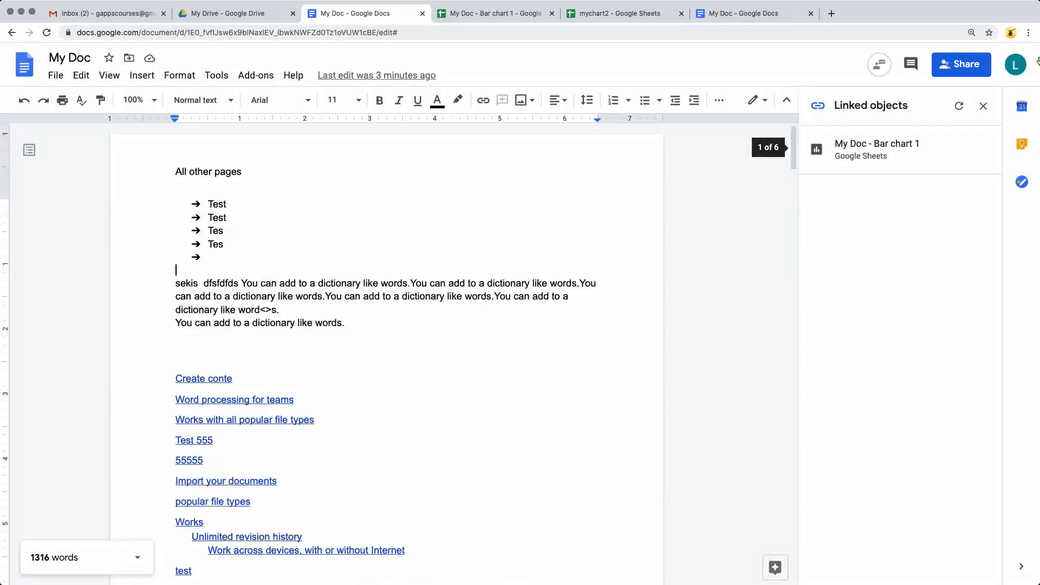
pyautogui.click(983, 106)
pyautogui.click(216, 76)
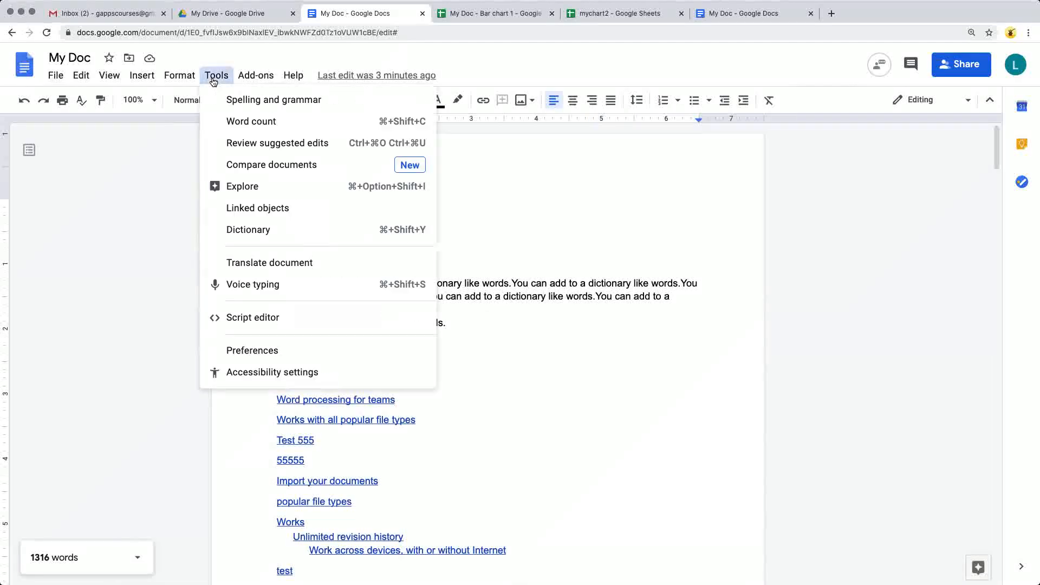
pyautogui.click(265, 230)
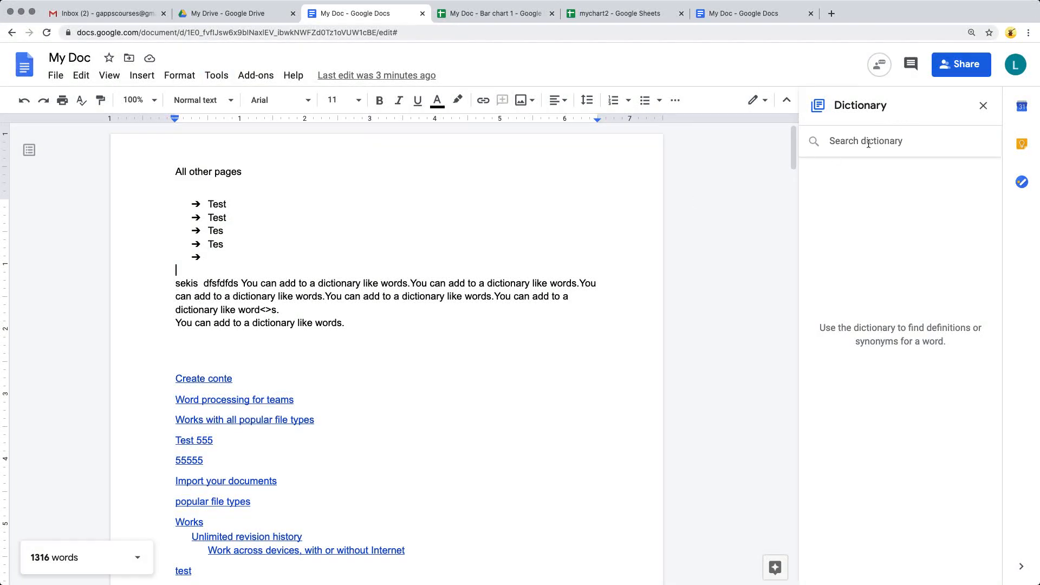
pyautogui.write('word')
pyautogui.press('Return')
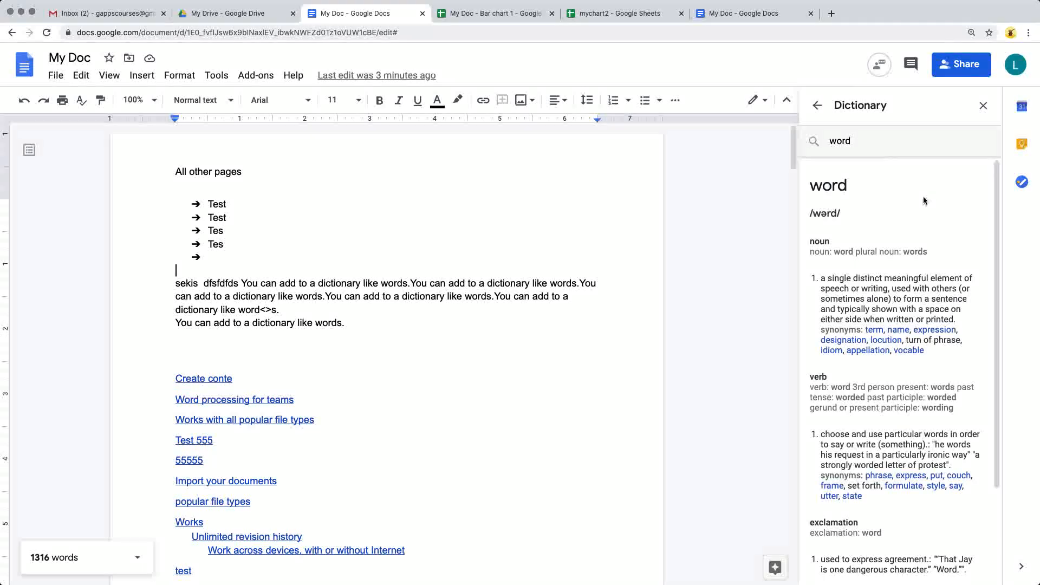
pyautogui.scroll(-3, 837, 232)
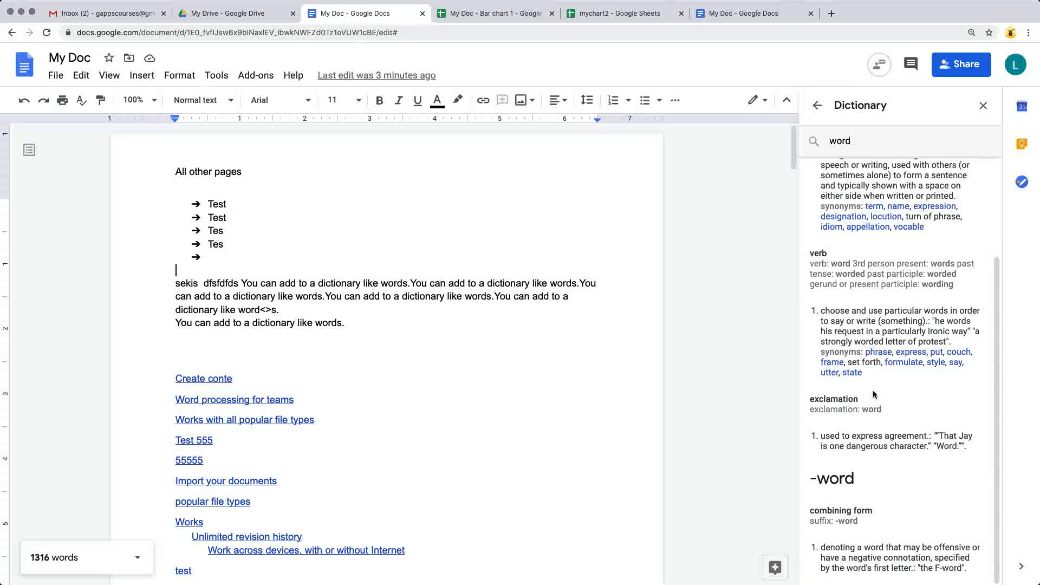
pyautogui.scroll(3, 848, 439)
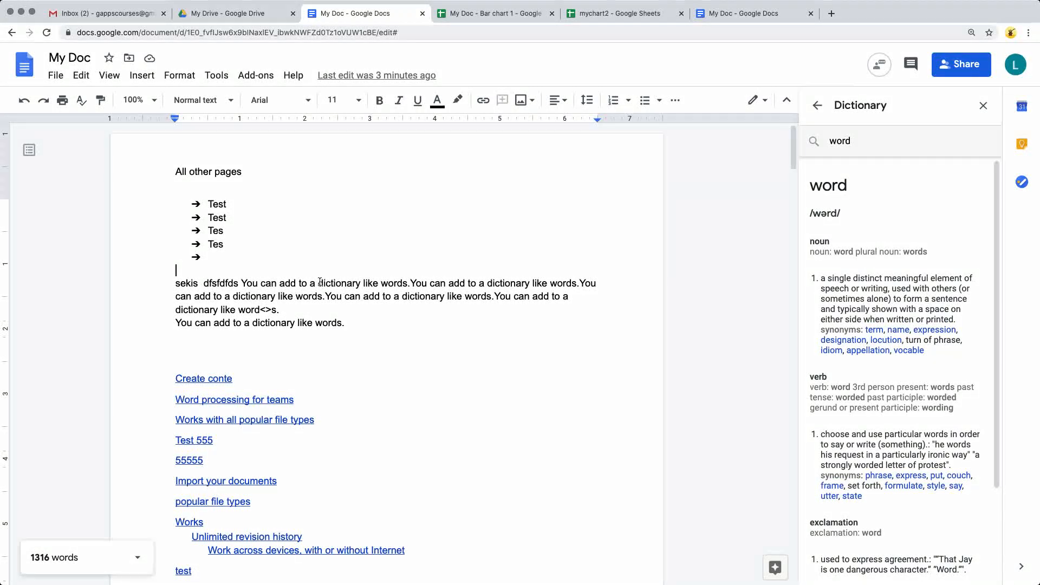
# Look up the first "add" in the paragraph directly from the text in the dictionary and browse its entries.
pyautogui.doubleClick(287, 283)
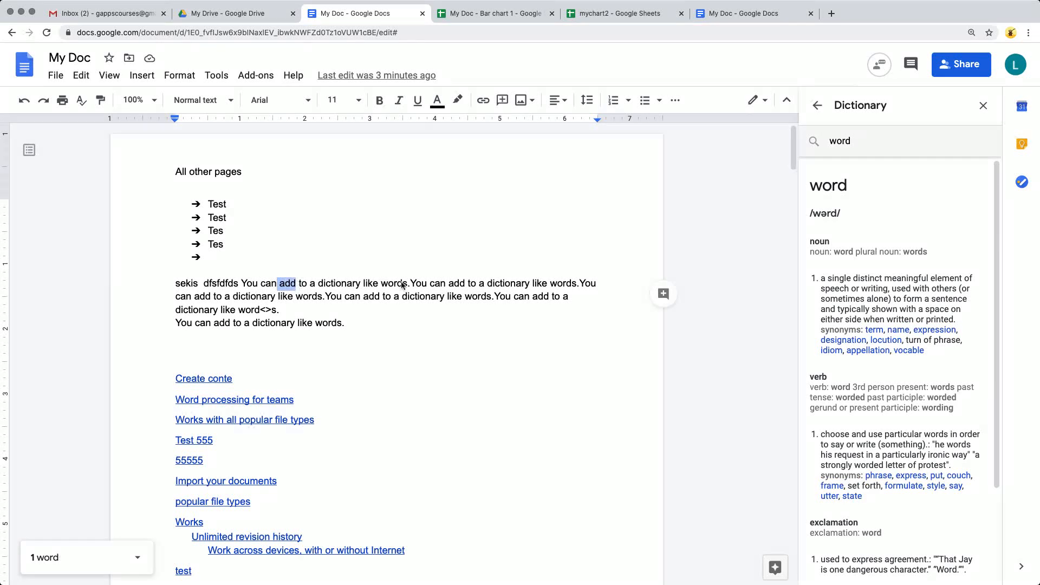
pyautogui.click(216, 76)
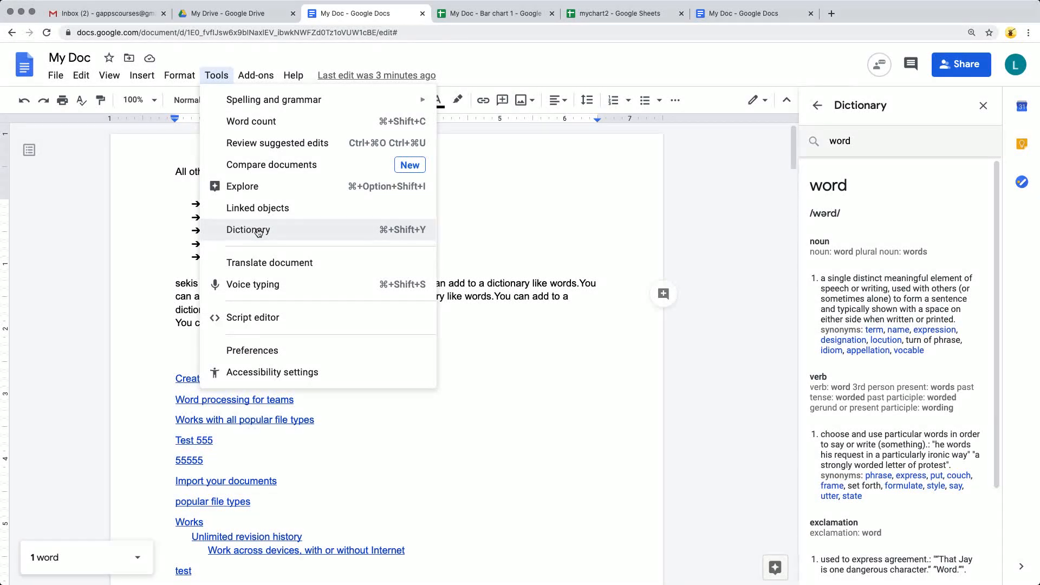
pyautogui.click(259, 230)
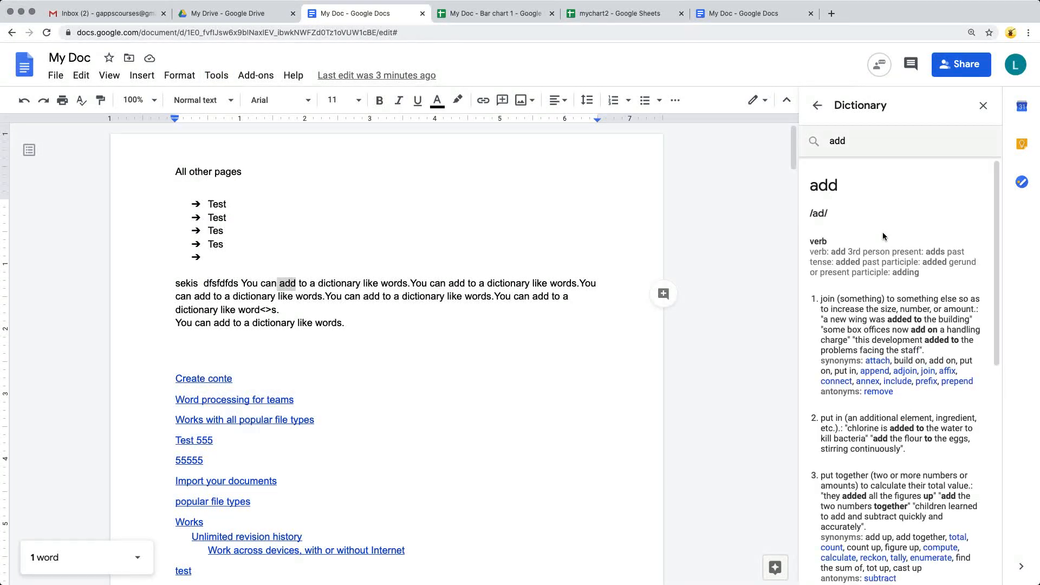
pyautogui.scroll(-8, 848, 230)
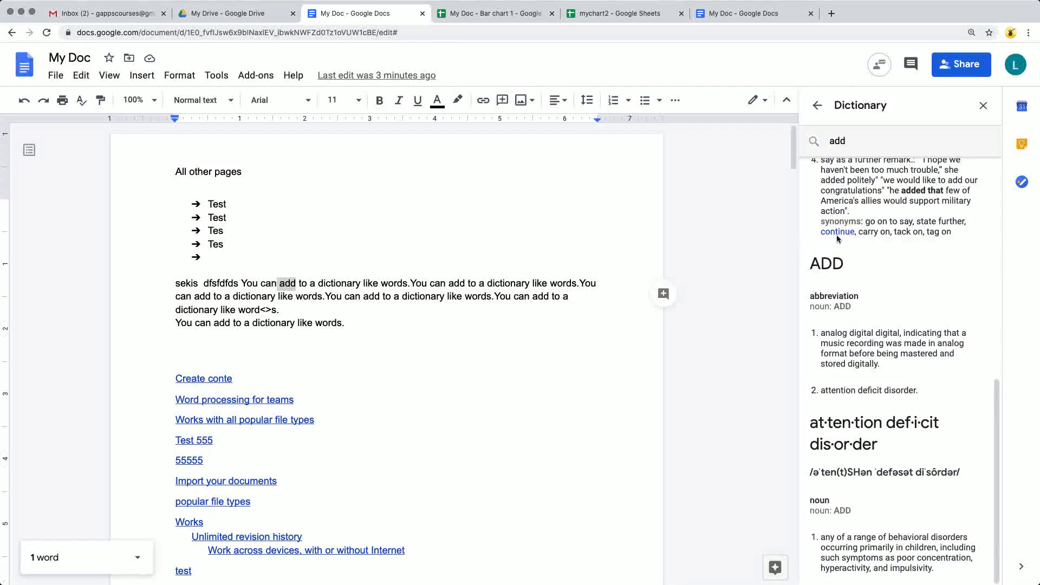
# Try a dictionary lookup on the selected last two lines, from "dictionary like word<>s." through "You can add to a dictionary like words.".
pyautogui.moveTo(353, 332); pyautogui.dragTo(131, 309)
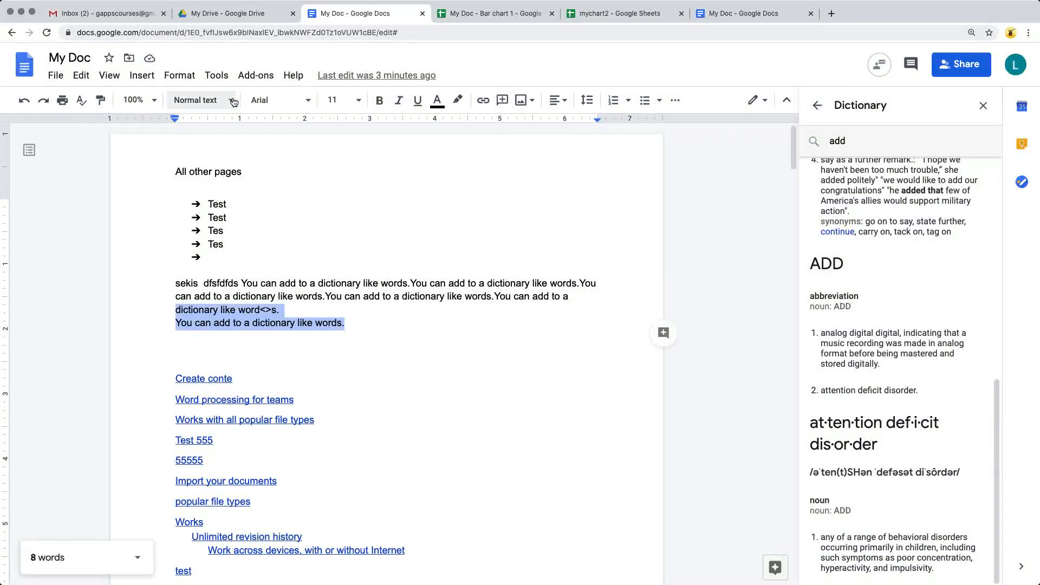
pyautogui.click(216, 75)
pyautogui.click(262, 229)
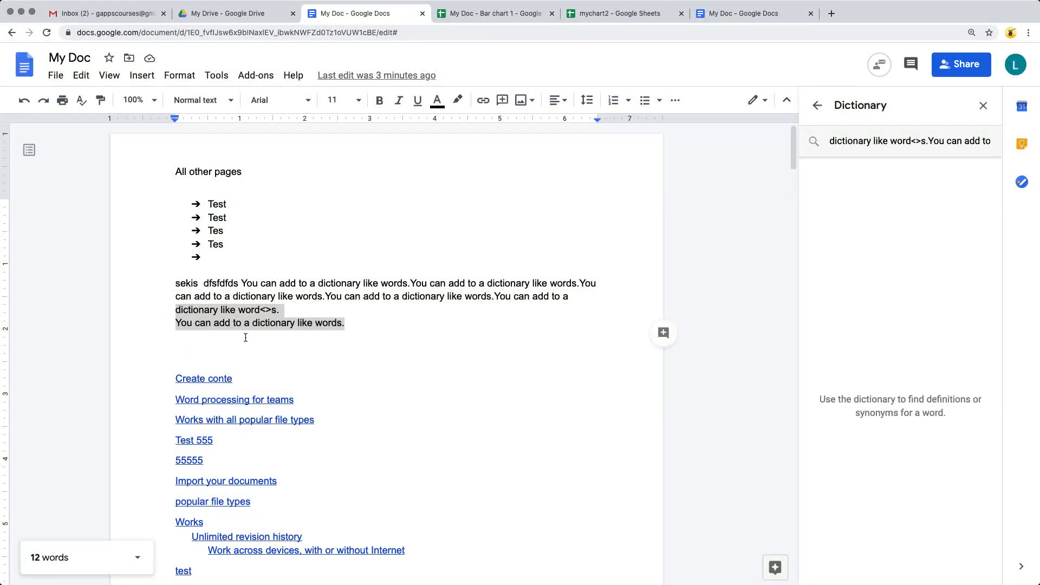
# Try a dictionary lookup on only the final sentence "You can add to a dictionary like words.".
pyautogui.click(281, 313)
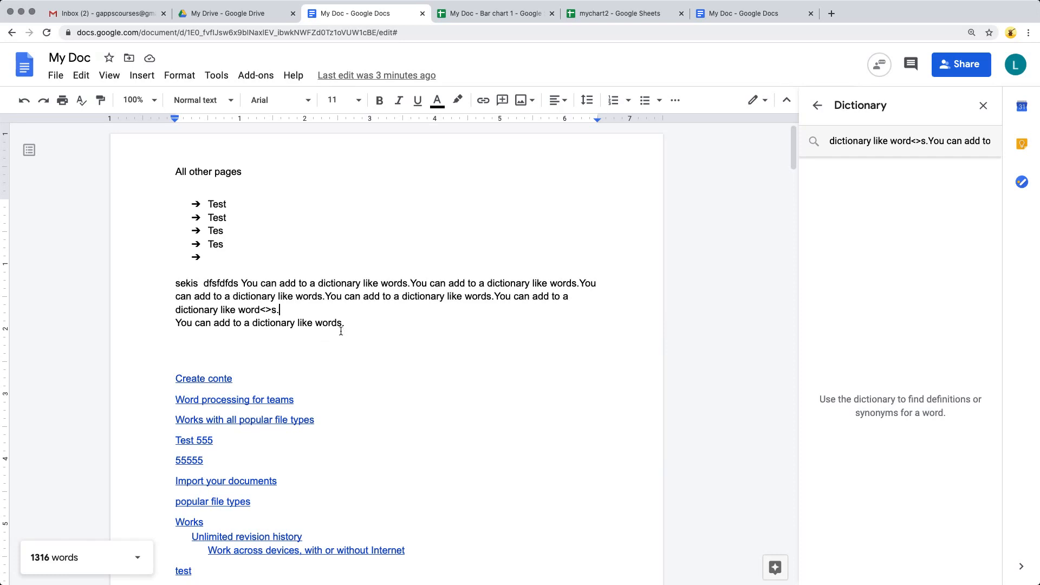
pyautogui.moveTo(344, 324); pyautogui.dragTo(174, 323)
pyautogui.click(216, 75)
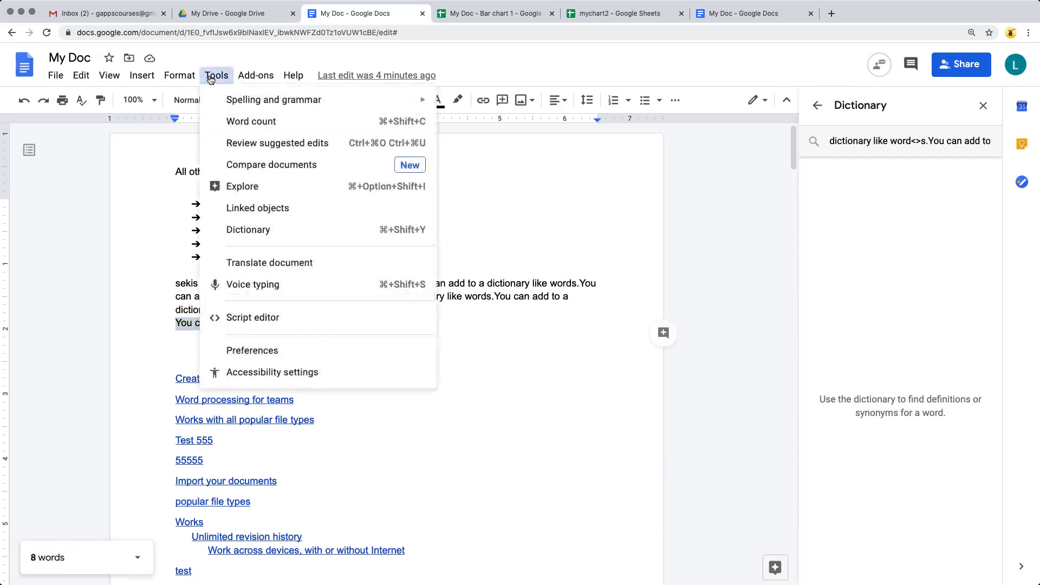
pyautogui.click(257, 228)
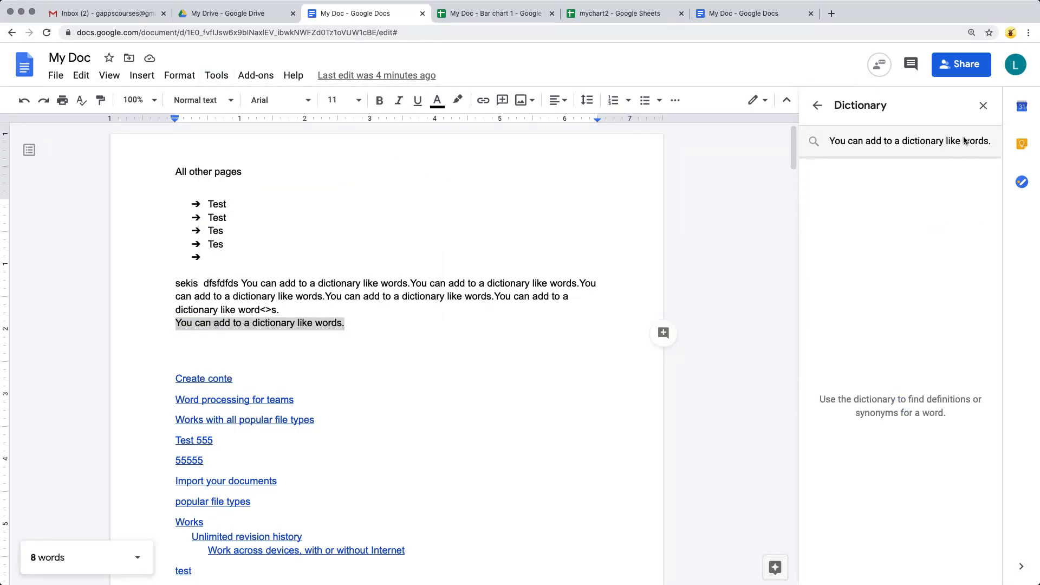
# Close the dictionary and open the Translate document dialog for the current document.
pyautogui.click(983, 106)
pyautogui.click(217, 75)
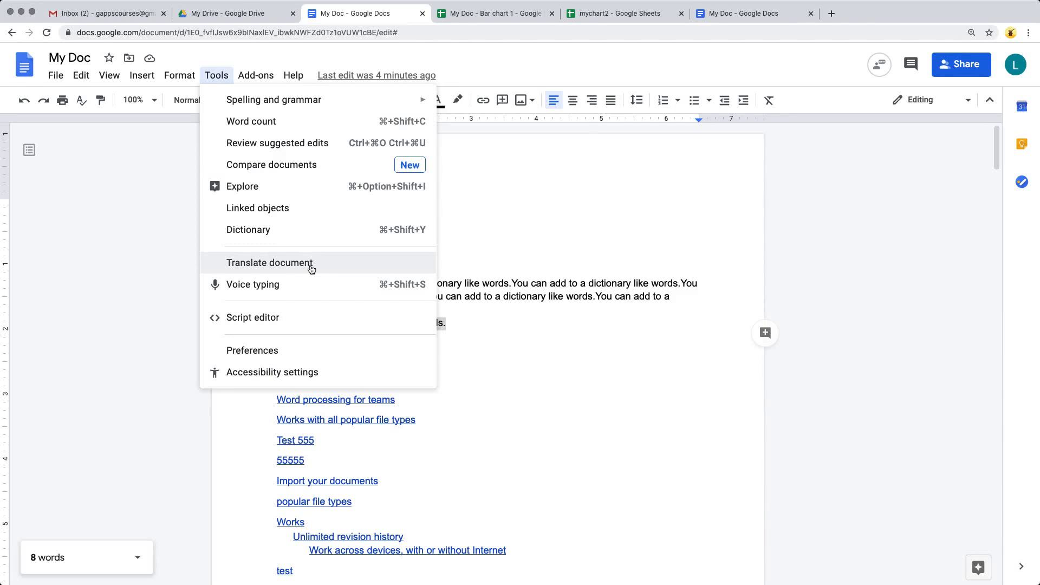
pyautogui.click(578, 321)
pyautogui.press('super+a')
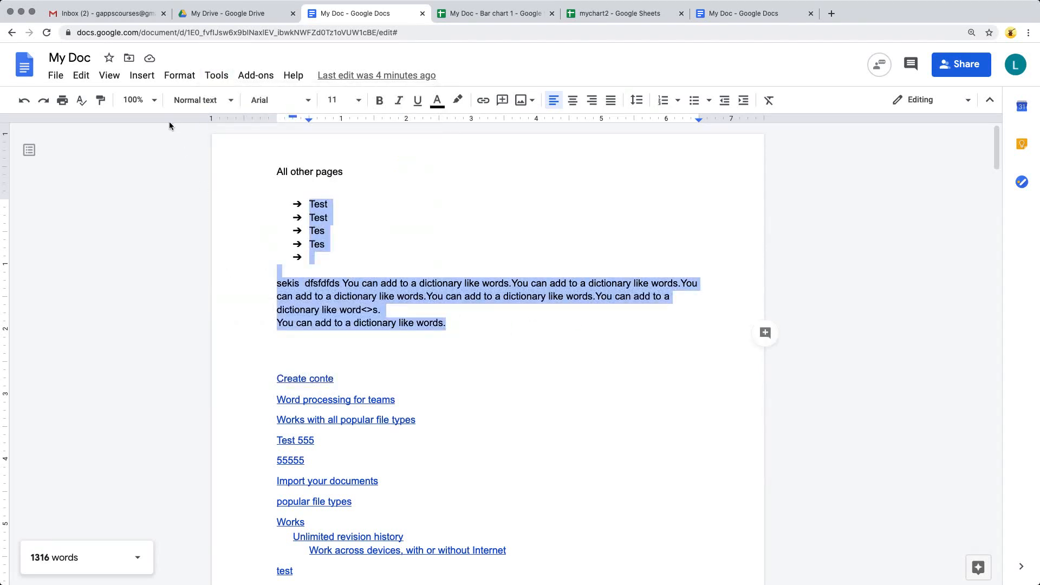
pyautogui.click(321, 287)
pyautogui.click(214, 76)
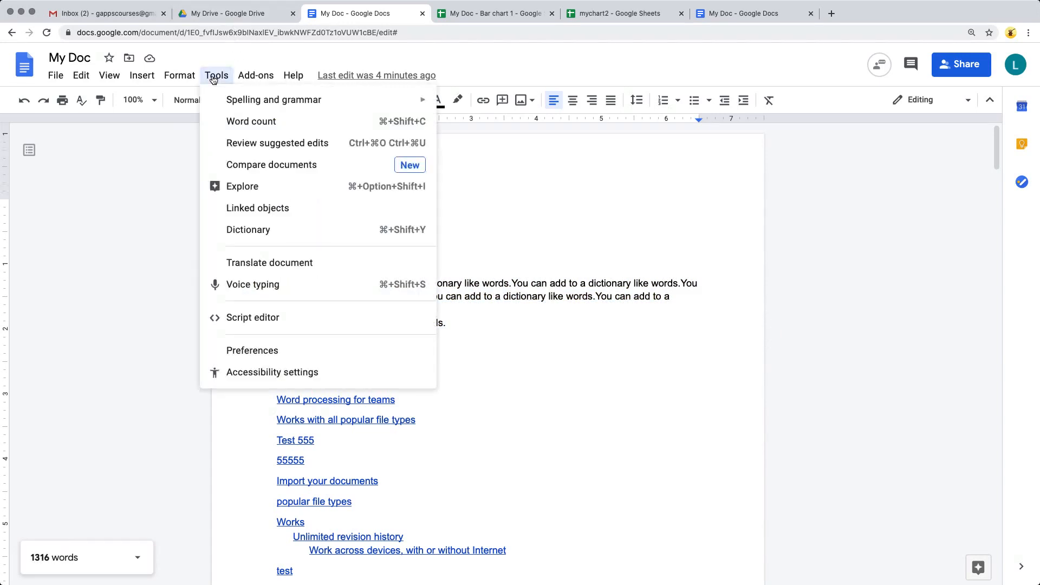
pyautogui.click(247, 261)
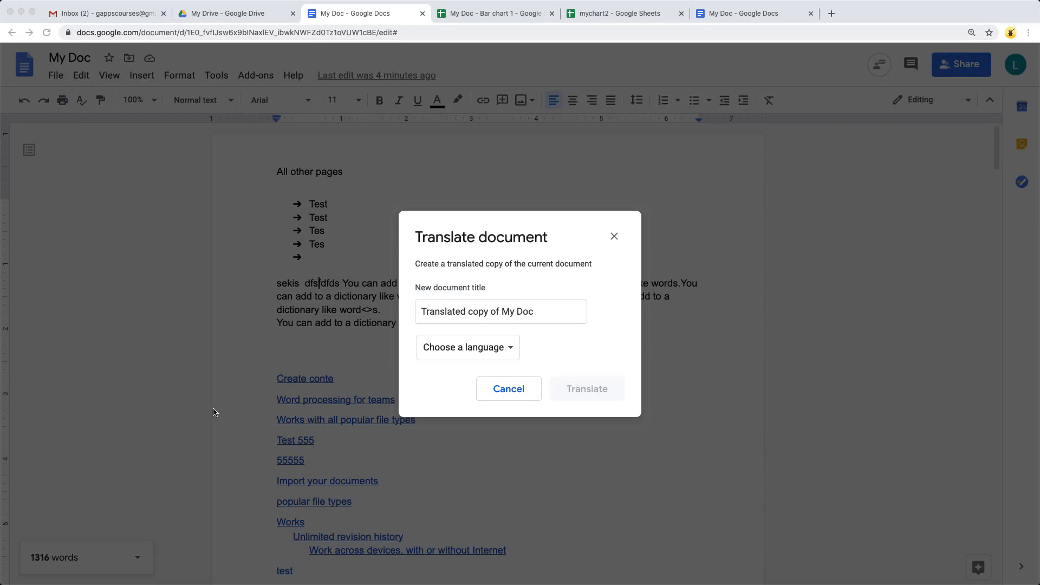
# Create a Latvian translation of the document with the title "Translated copy of My Doc".
pyautogui.click(557, 309)
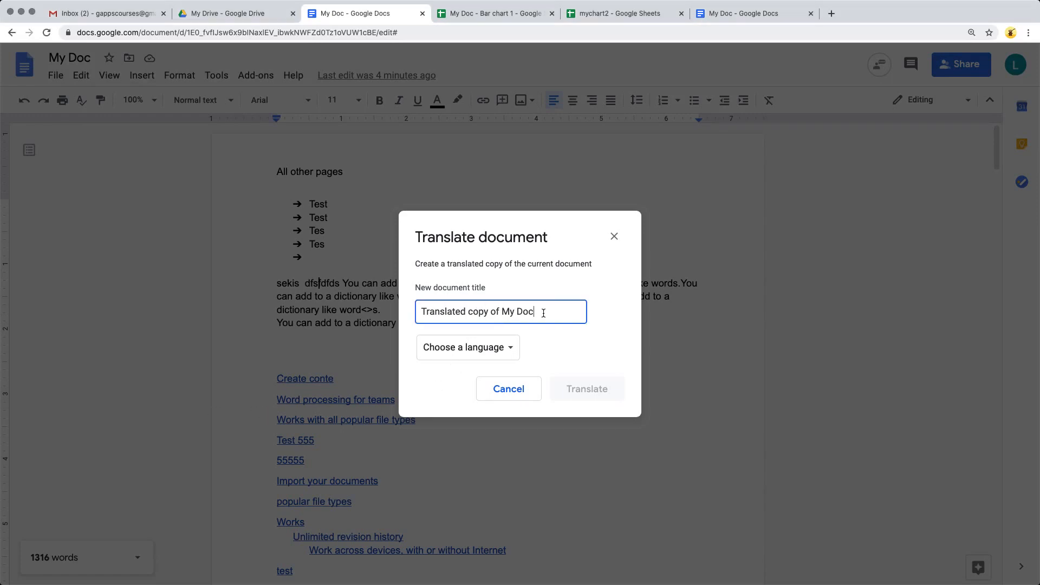
pyautogui.click(477, 356)
pyautogui.scroll(-10, 480, 423)
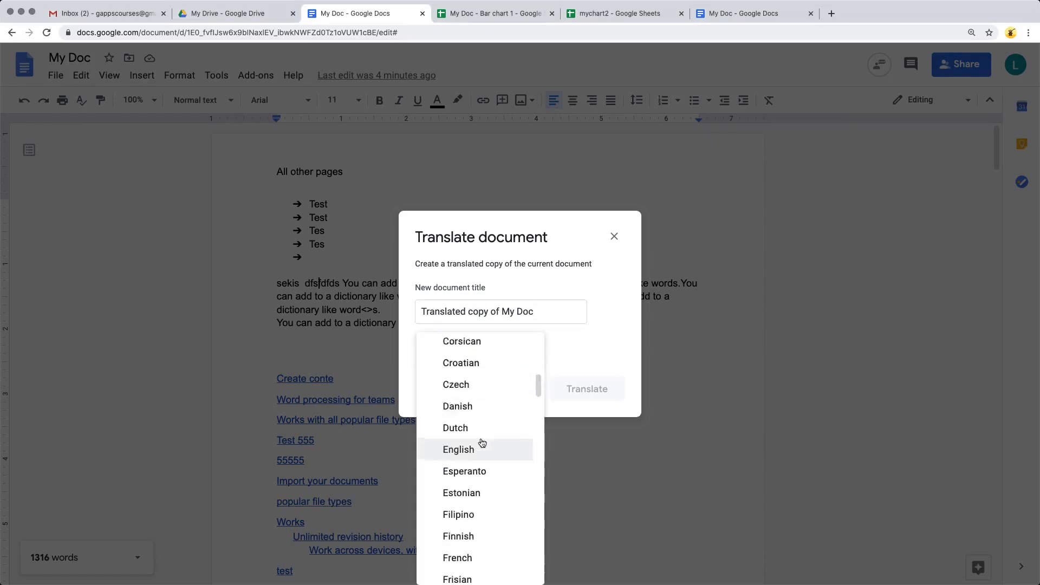
pyautogui.scroll(-18, 468, 463)
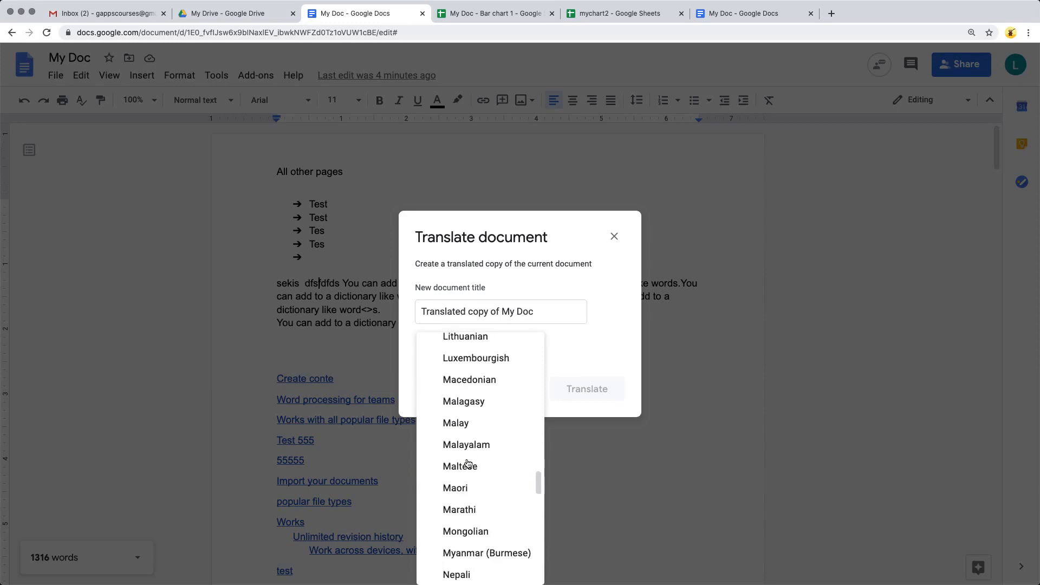
pyautogui.scroll(4, 482, 455)
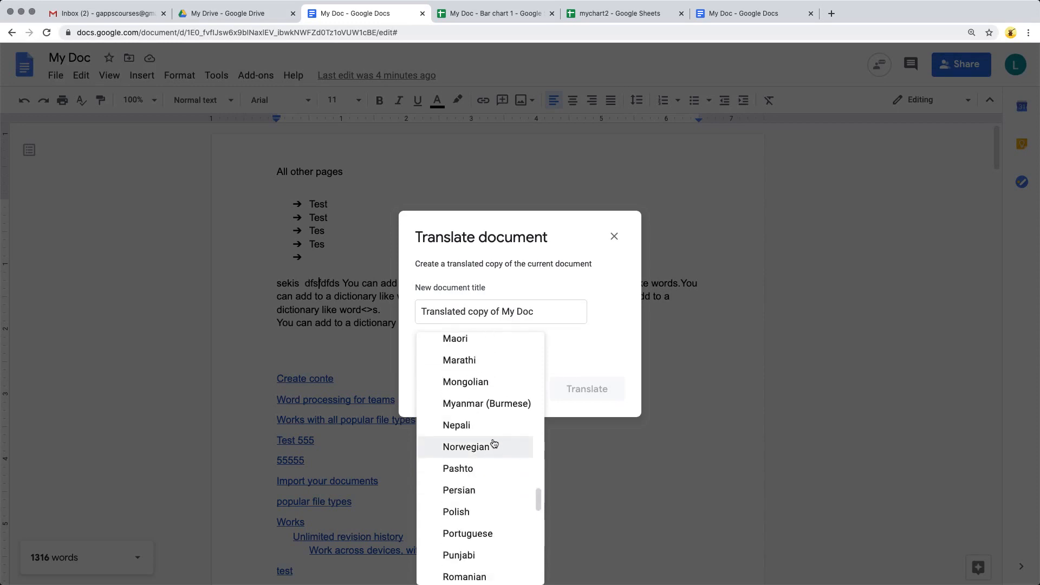
pyautogui.scroll(3, 490, 447)
pyautogui.click(481, 345)
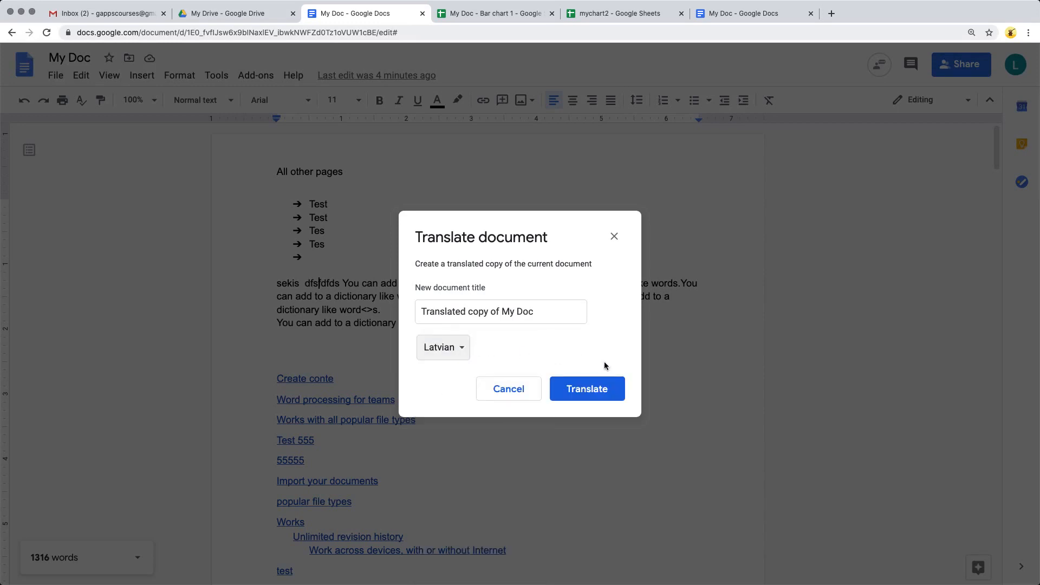
pyautogui.click(583, 389)
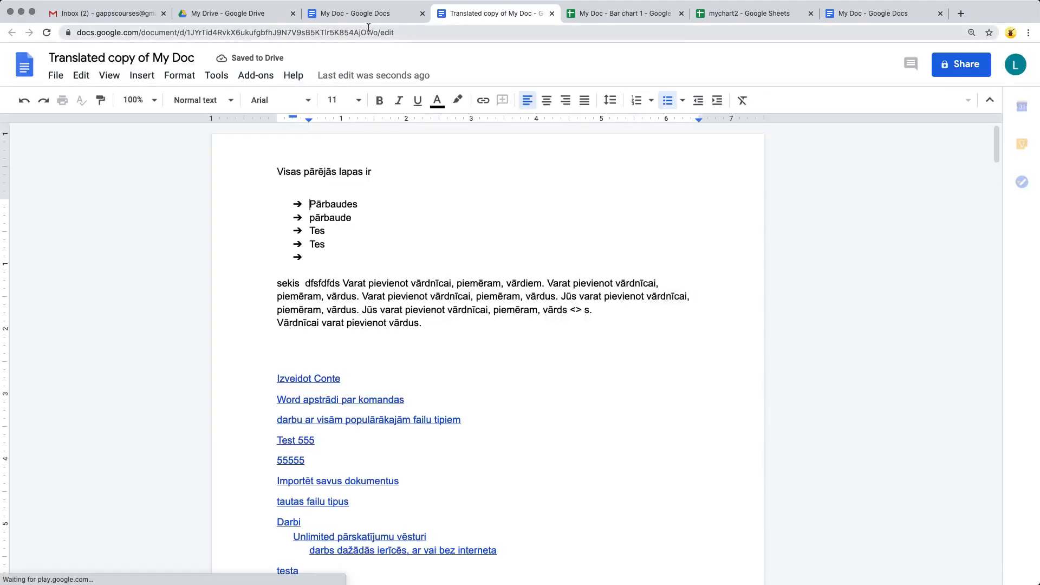
# Check the translated copy's document ID in its web address and look for the new file in My Drive.
pyautogui.moveTo(377, 33); pyautogui.dragTo(185, 33)
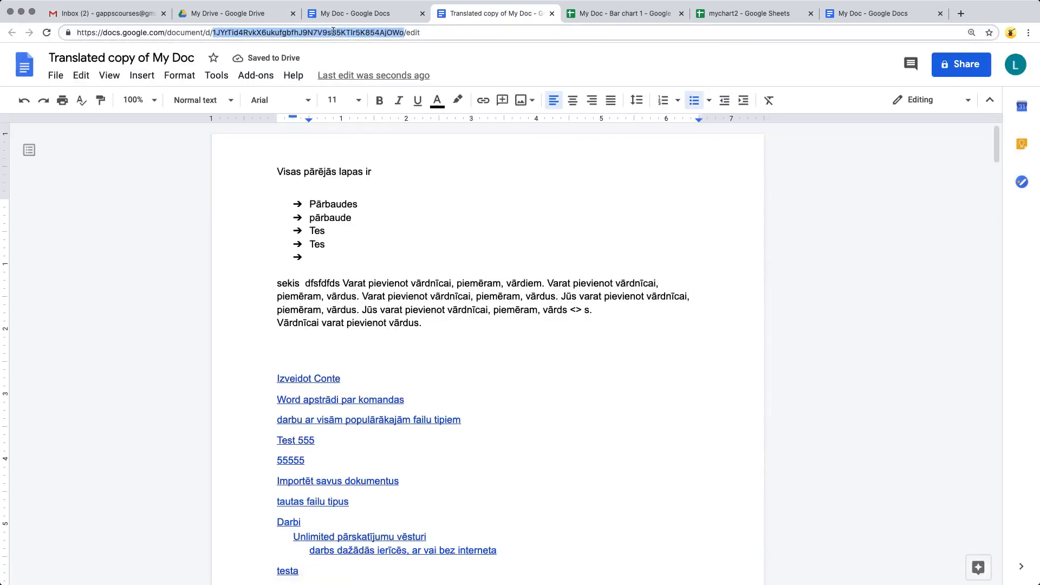
pyautogui.click(358, 13)
pyautogui.click(476, 13)
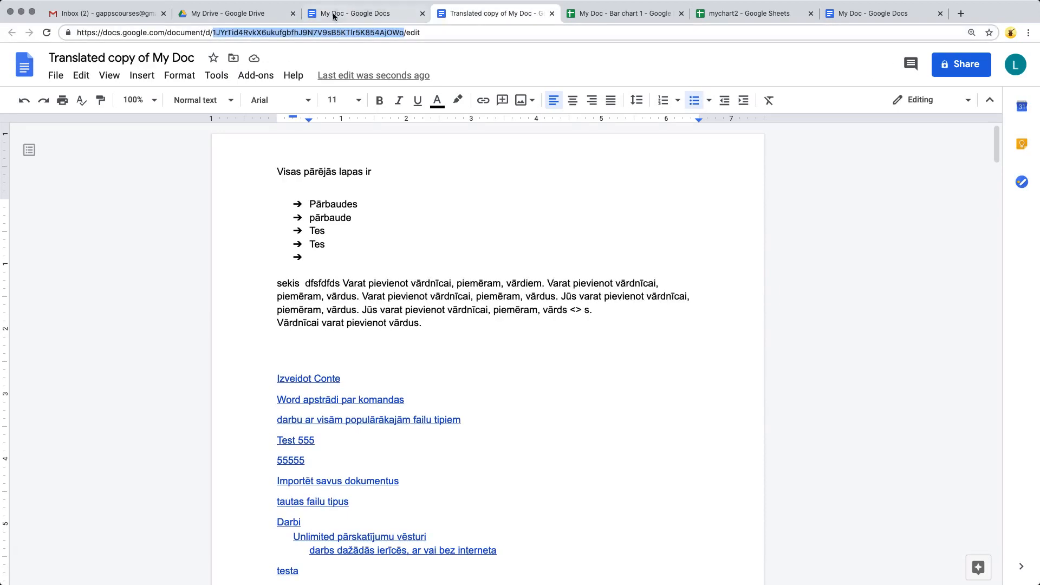
pyautogui.click(231, 15)
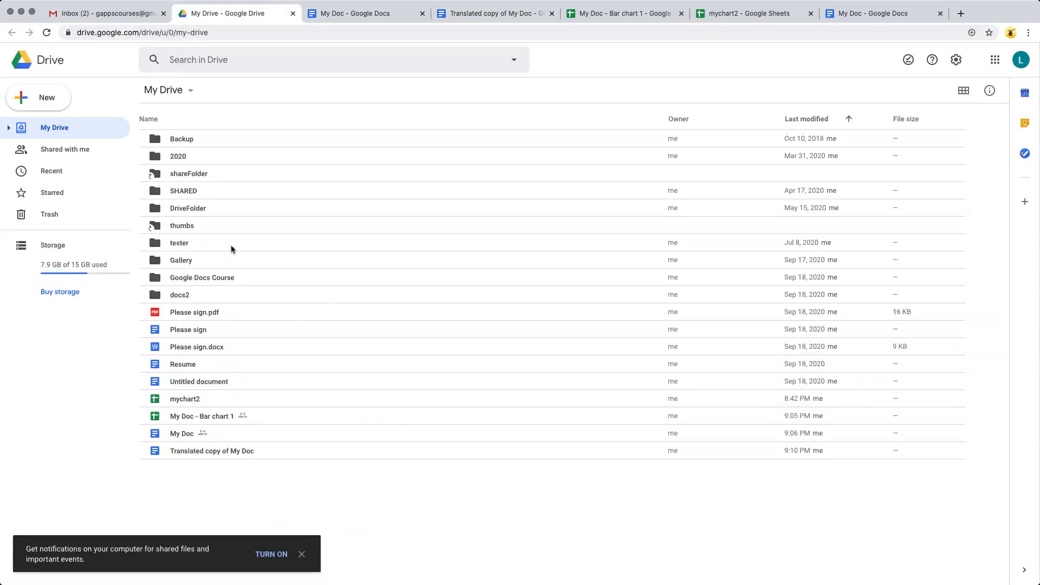
# Return to the translated copy and look through its Latvian pages.
pyautogui.click(475, 17)
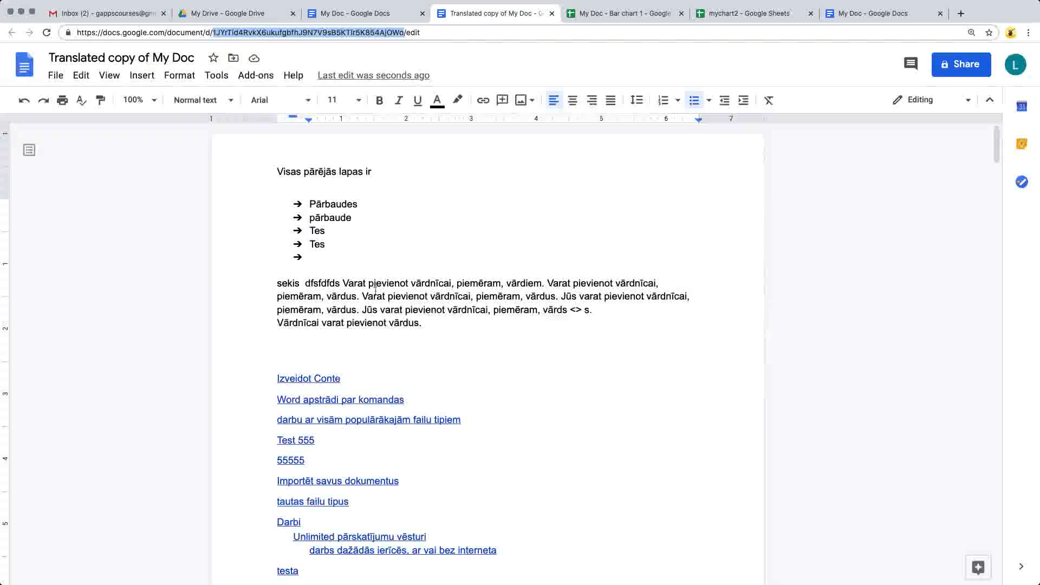
pyautogui.scroll(-10, 394, 301)
pyautogui.scroll(-20, 394, 301)
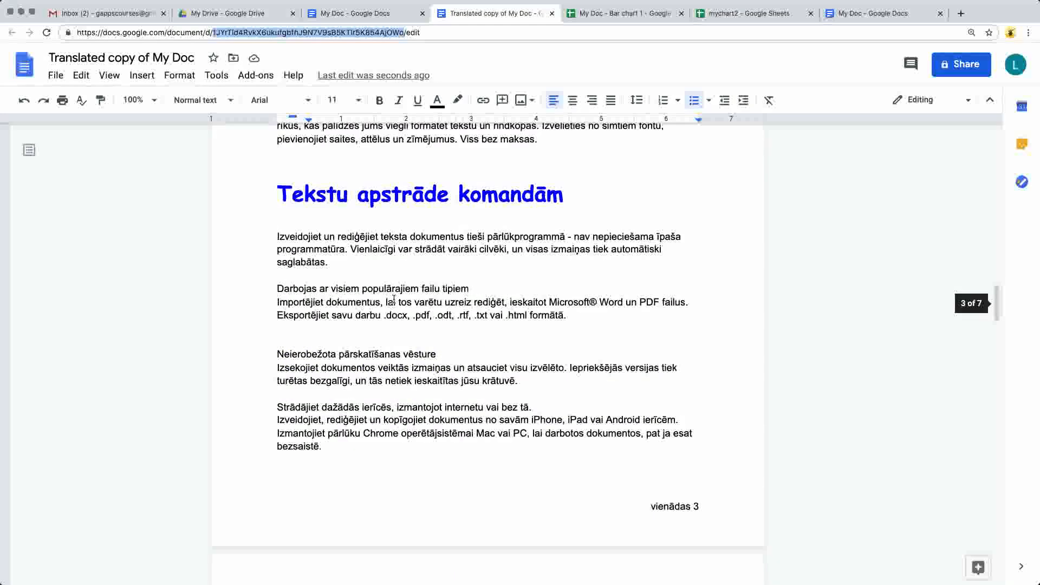
pyautogui.scroll(-20, 396, 278)
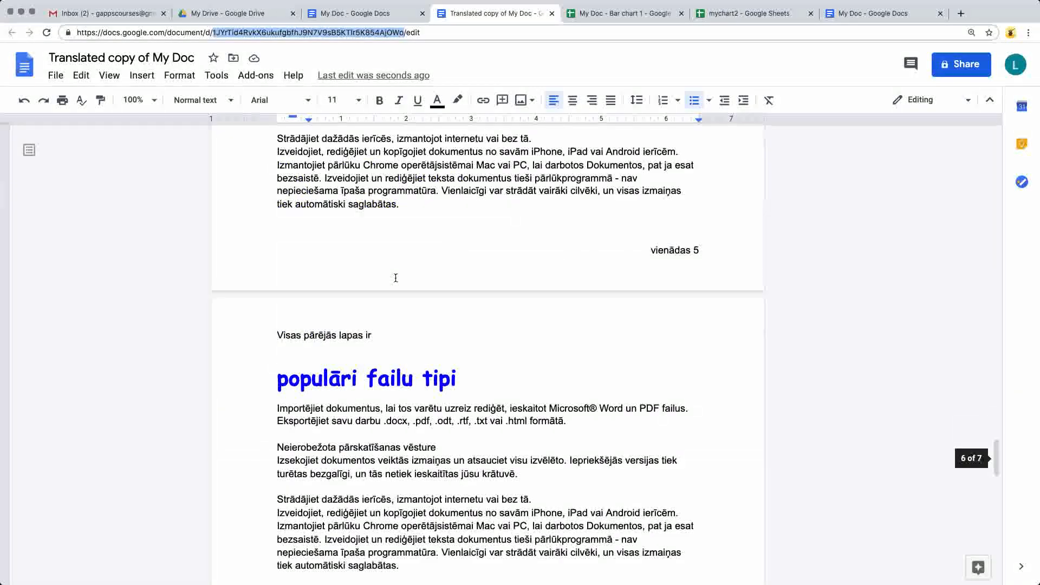
# In the original My Doc, dictate a paragraph about microphone typing below "You can add to a dictionary like words." and view the voice typing languages.
pyautogui.click(348, 19)
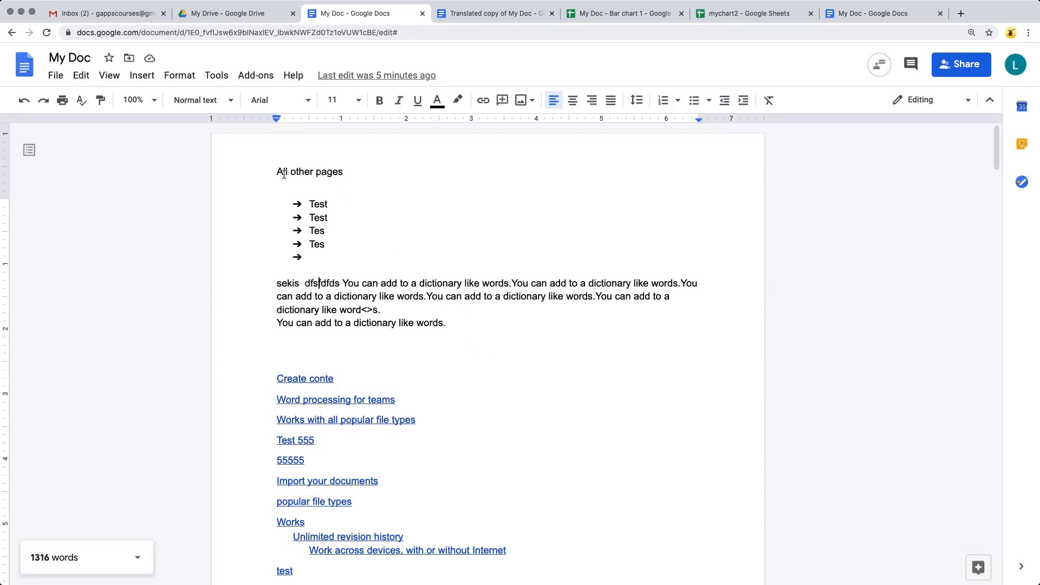
pyautogui.click(220, 76)
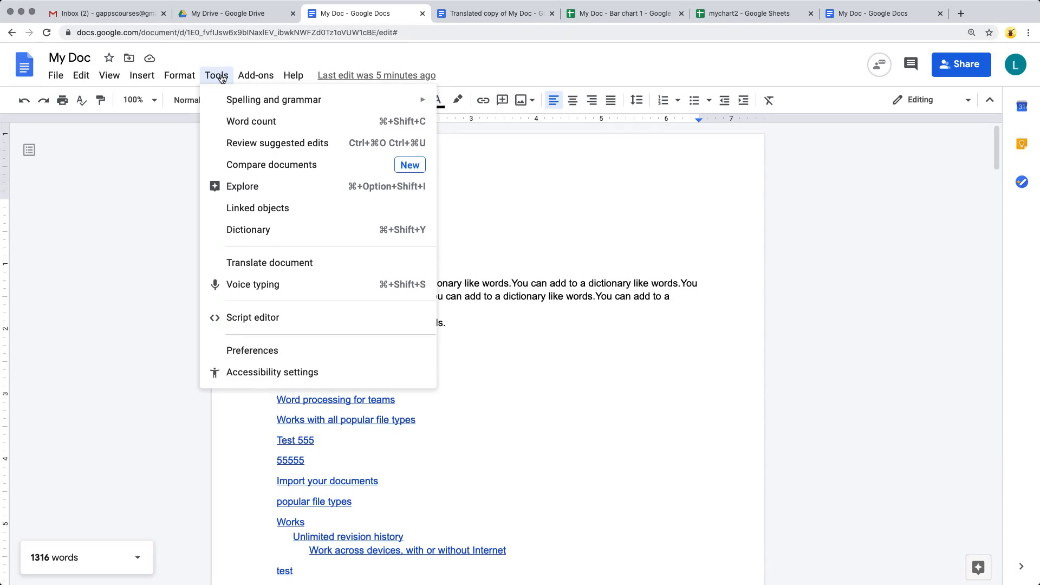
pyautogui.click(272, 285)
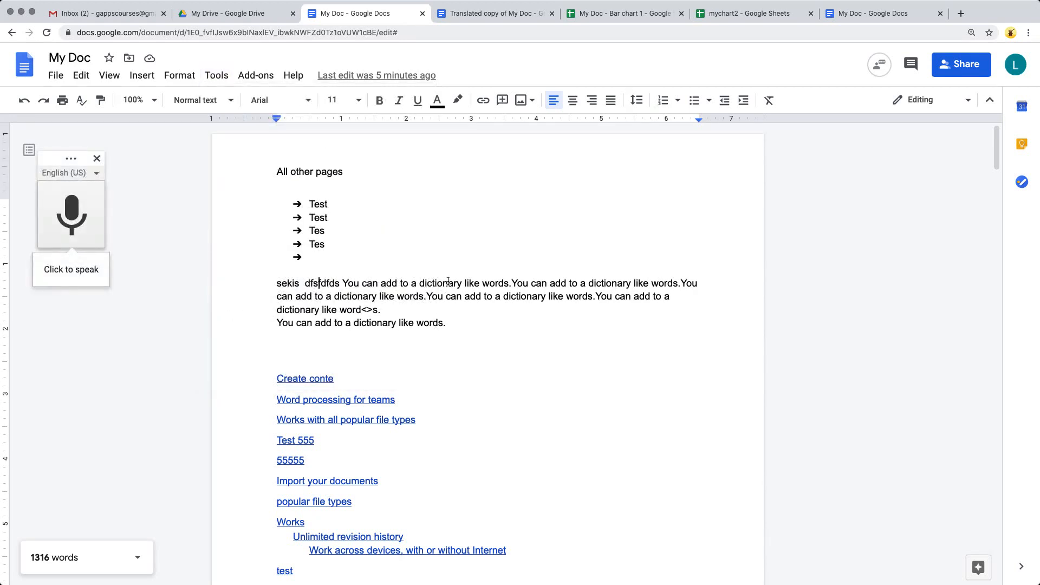
pyautogui.click(282, 342)
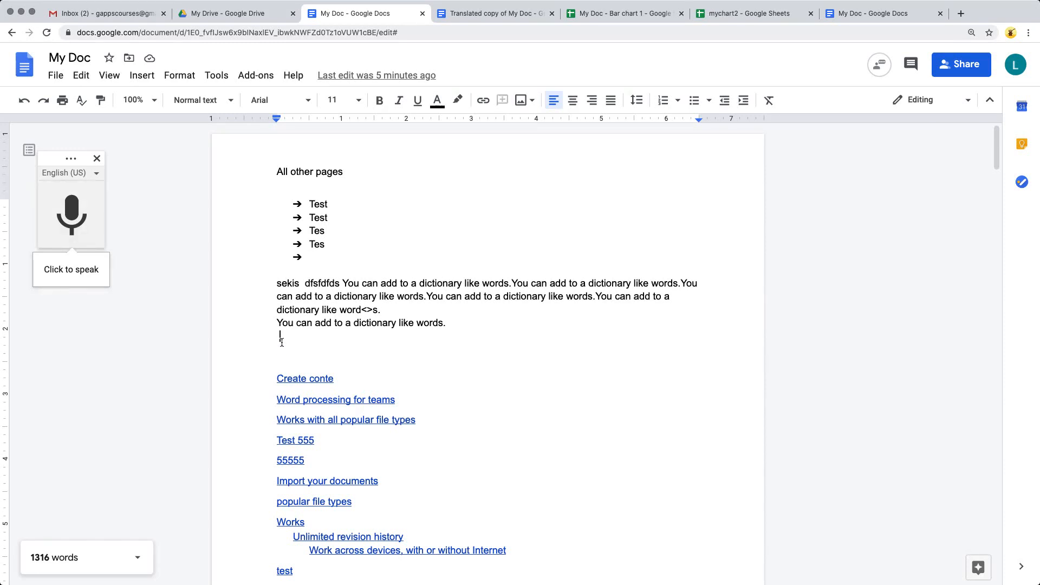
pyautogui.click(72, 217)
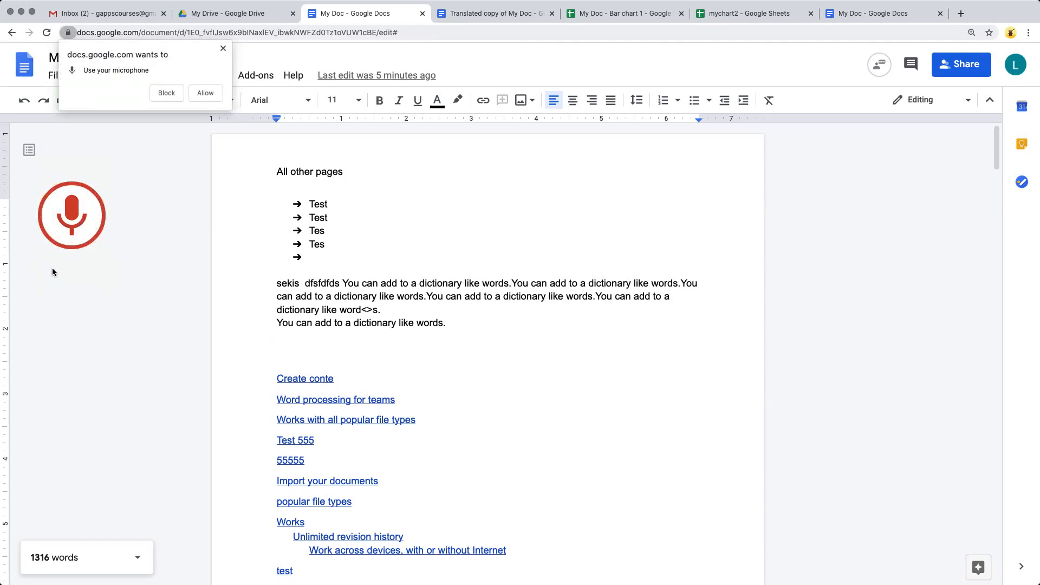
pyautogui.click(195, 97)
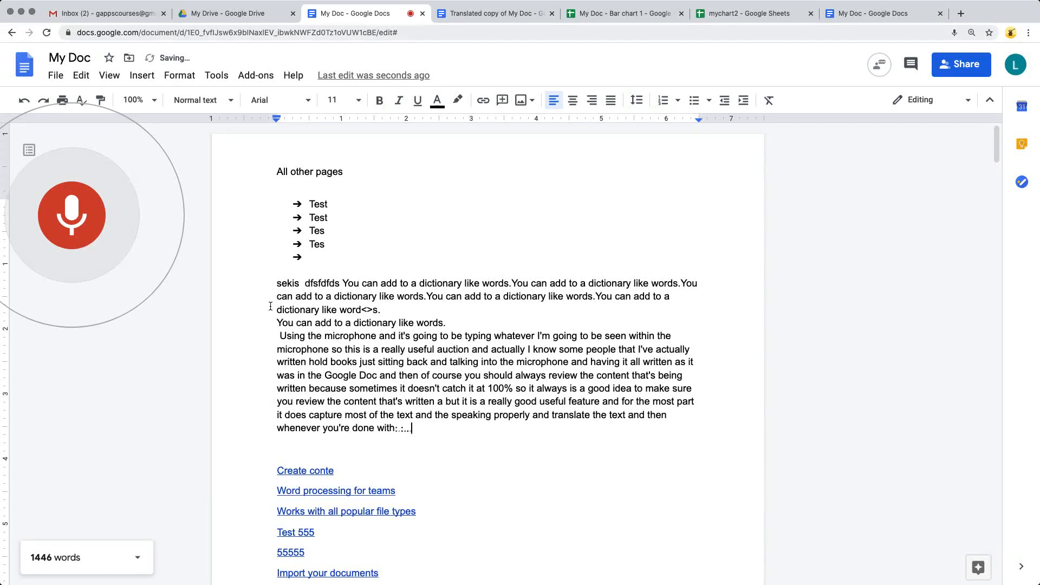
pyautogui.click(63, 222)
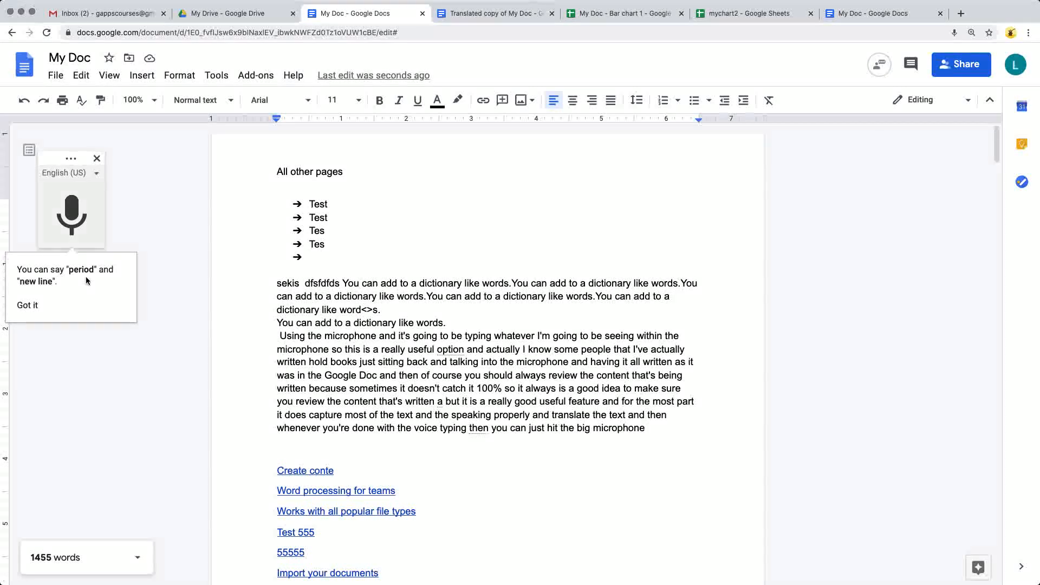
pyautogui.click(96, 174)
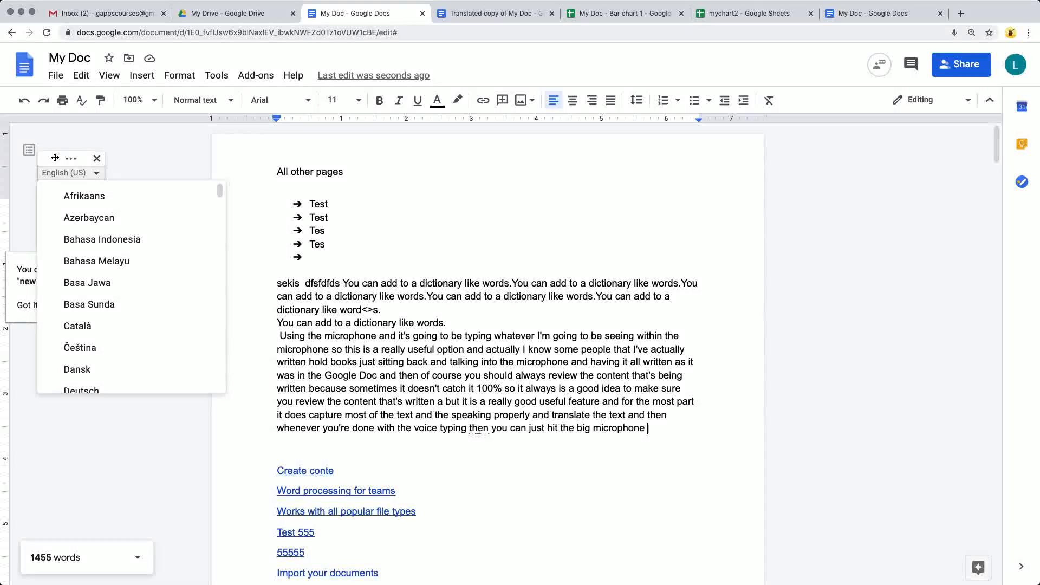
pyautogui.click(52, 158)
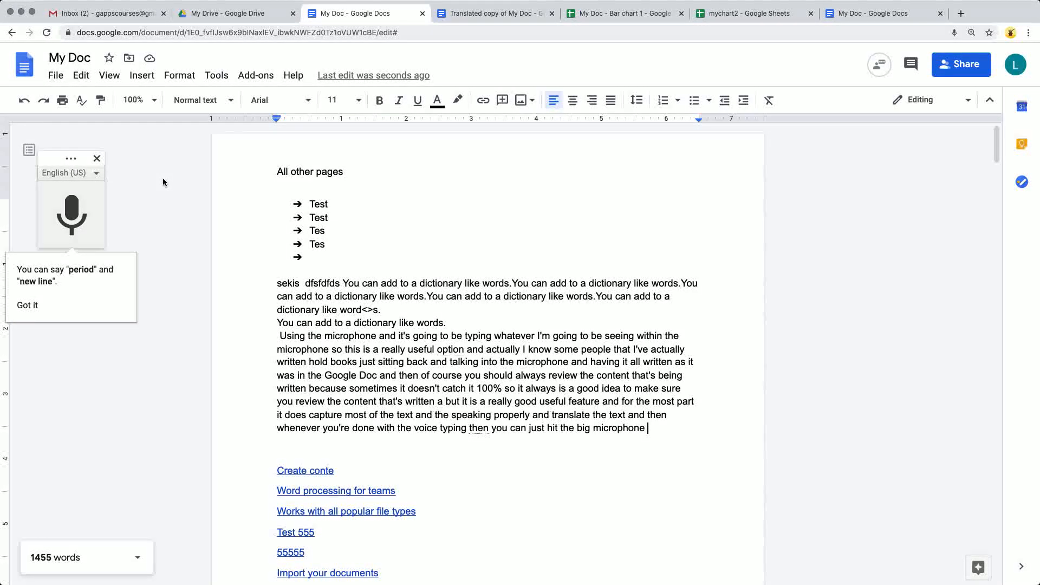
# Open the document's script editor and close it again.
pyautogui.click(216, 77)
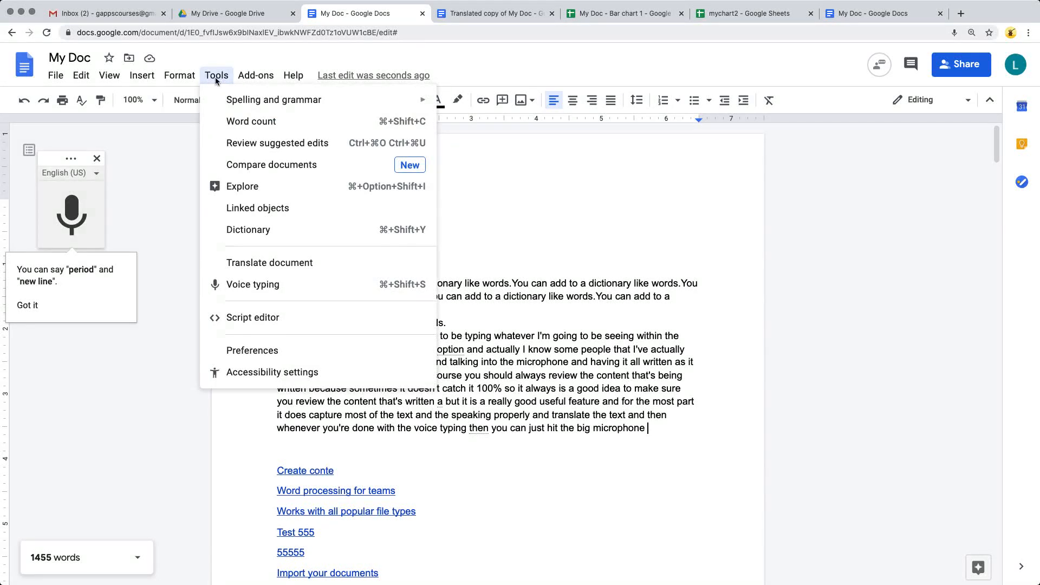
pyautogui.click(256, 325)
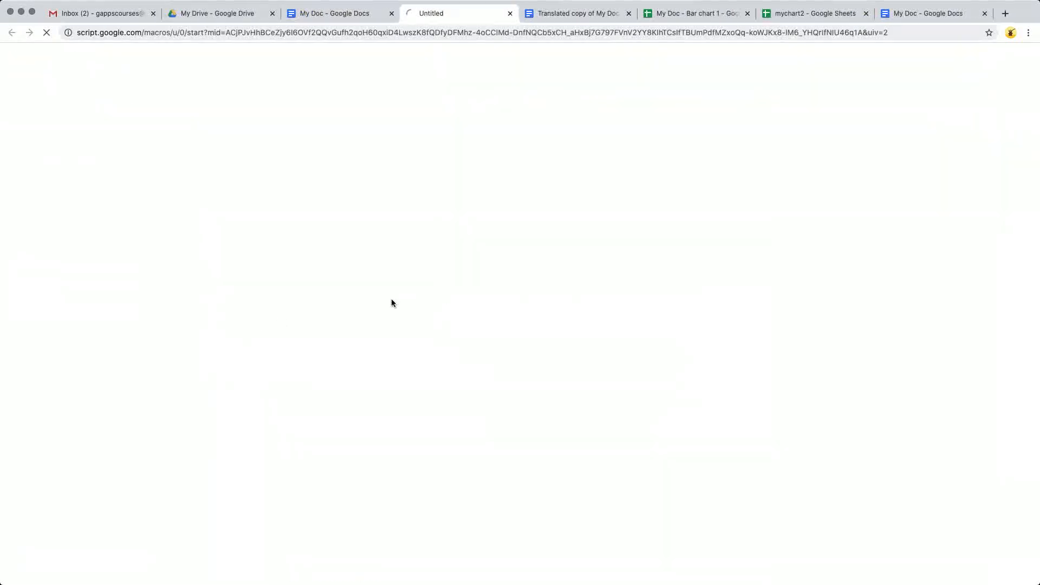
pyautogui.click(510, 14)
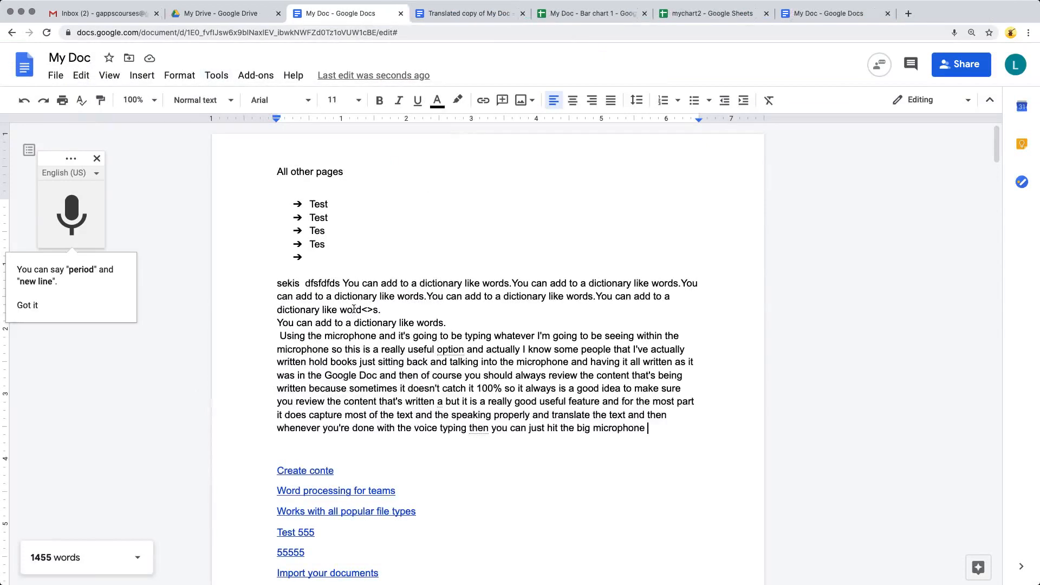
# Add an automatic substitution that replaces the presenter's surname with "Best", and try it out after "dictionary like word<>s." in the document.
pyautogui.click(208, 77)
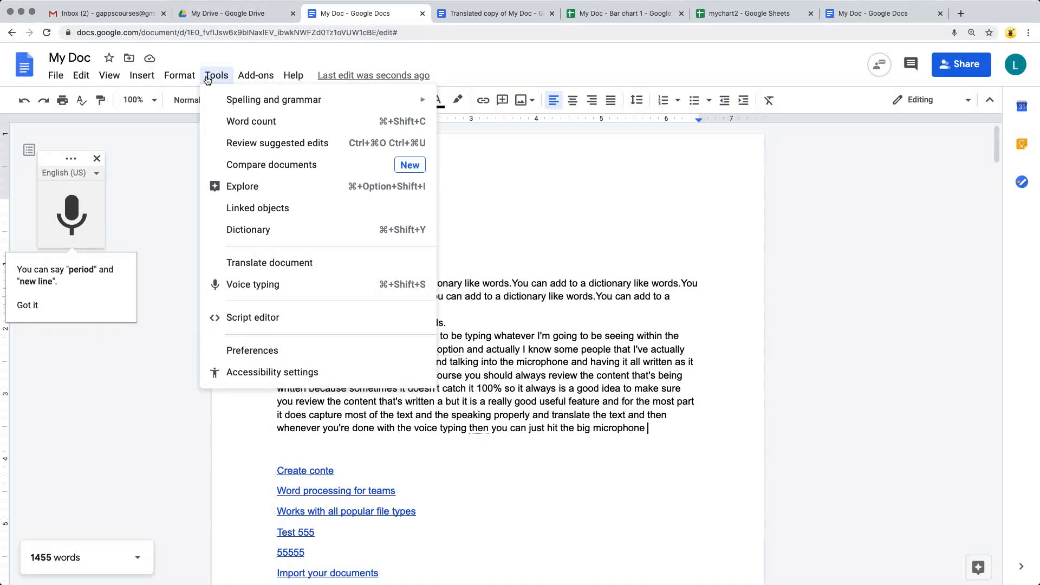
pyautogui.click(295, 353)
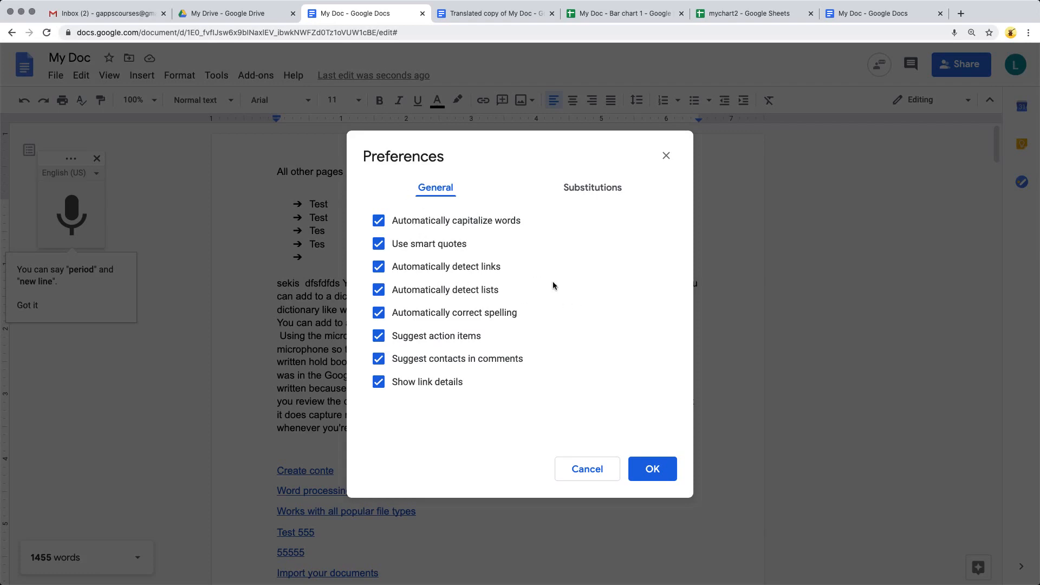
pyautogui.click(593, 191)
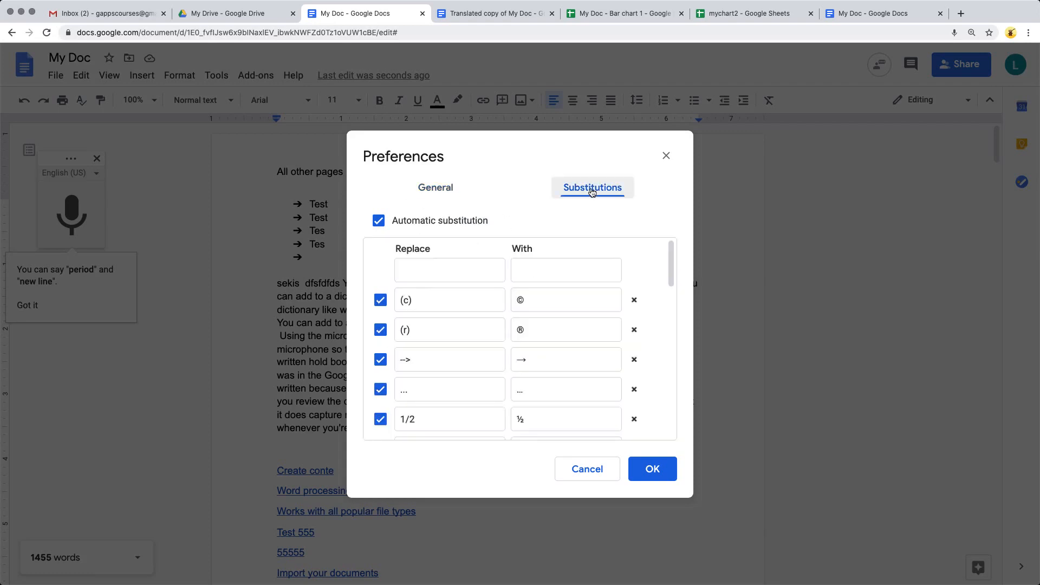
pyautogui.click(442, 269)
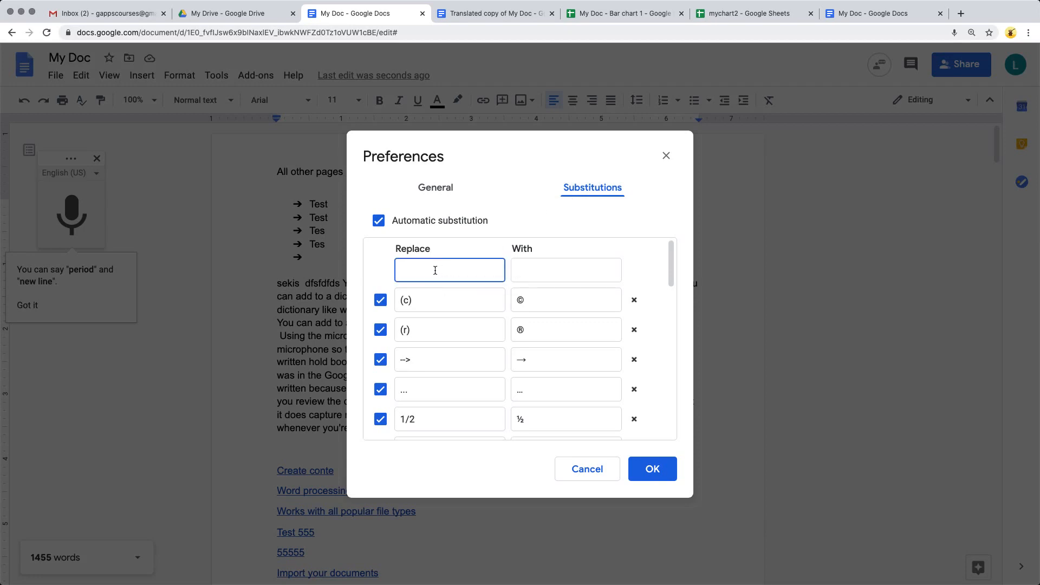
pyautogui.write('Svekis')
pyautogui.click(561, 278)
pyautogui.write('Best')
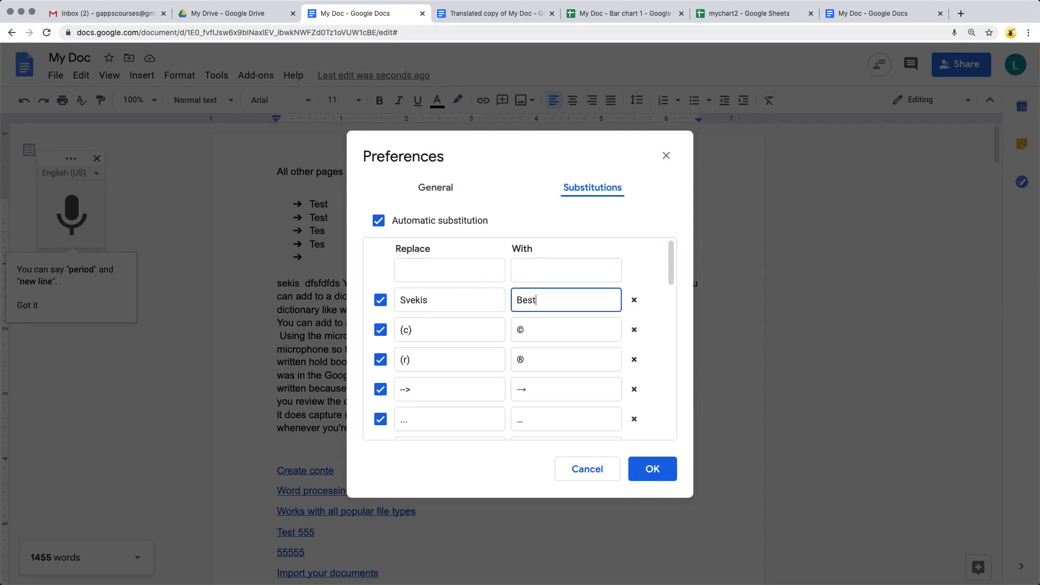
pyautogui.click(650, 469)
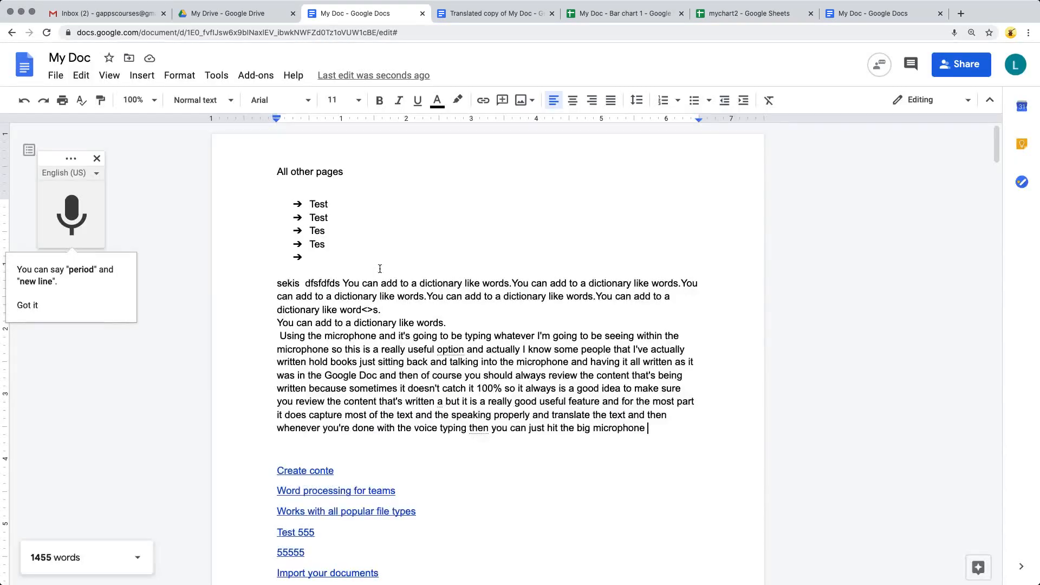
pyautogui.write('Svekis')
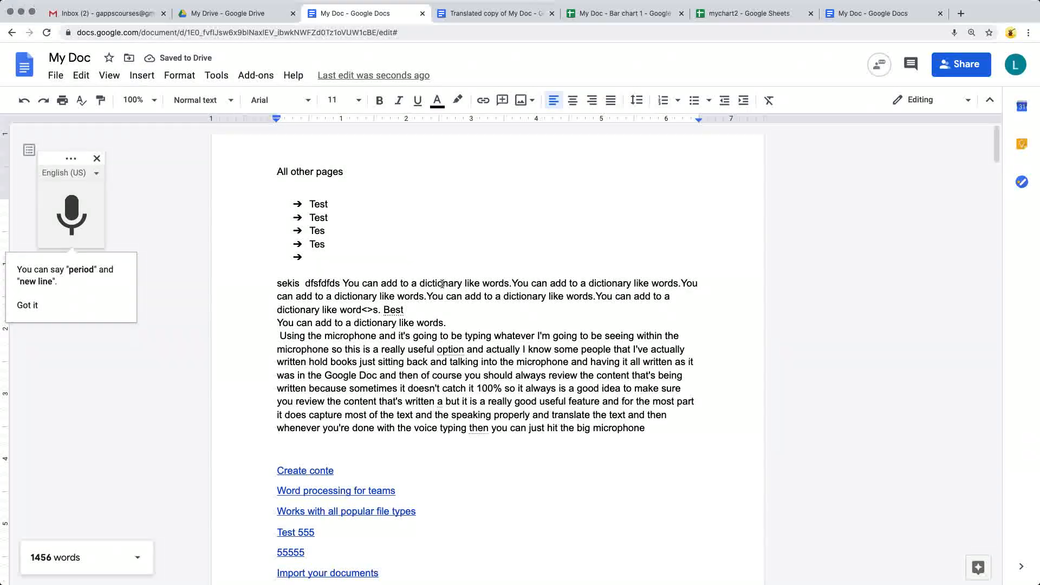
# Review the automatic substitutions list and the general options in the document preferences, then close them without changes.
pyautogui.click(217, 75)
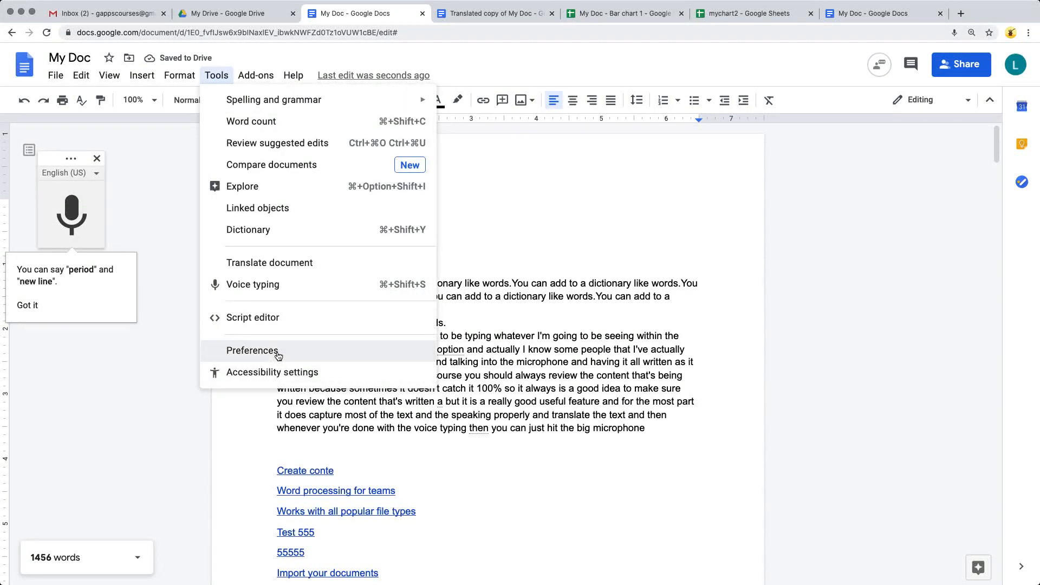
pyautogui.click(252, 351)
pyautogui.click(588, 188)
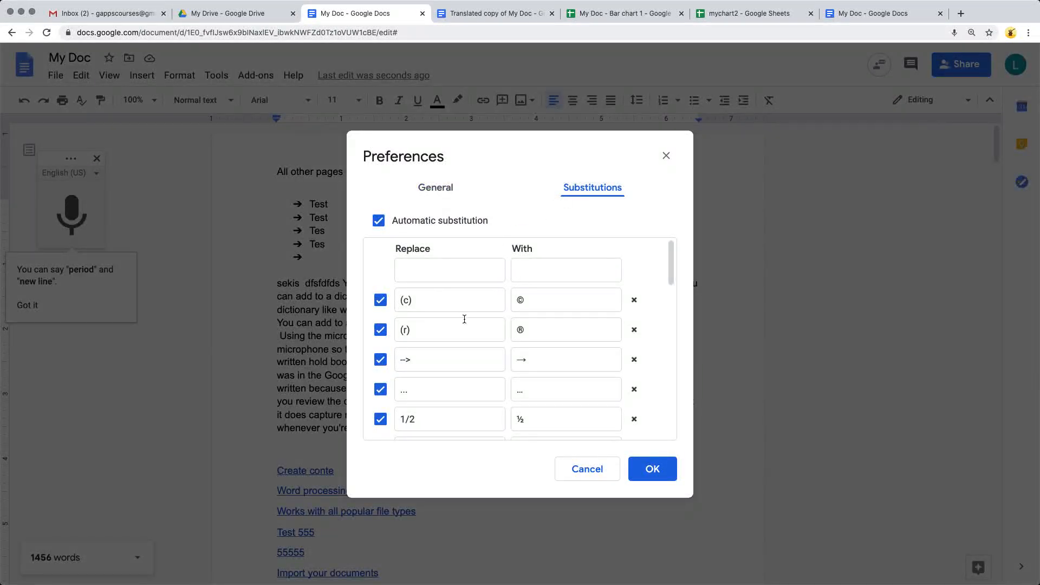
pyautogui.scroll(-15, 452, 328)
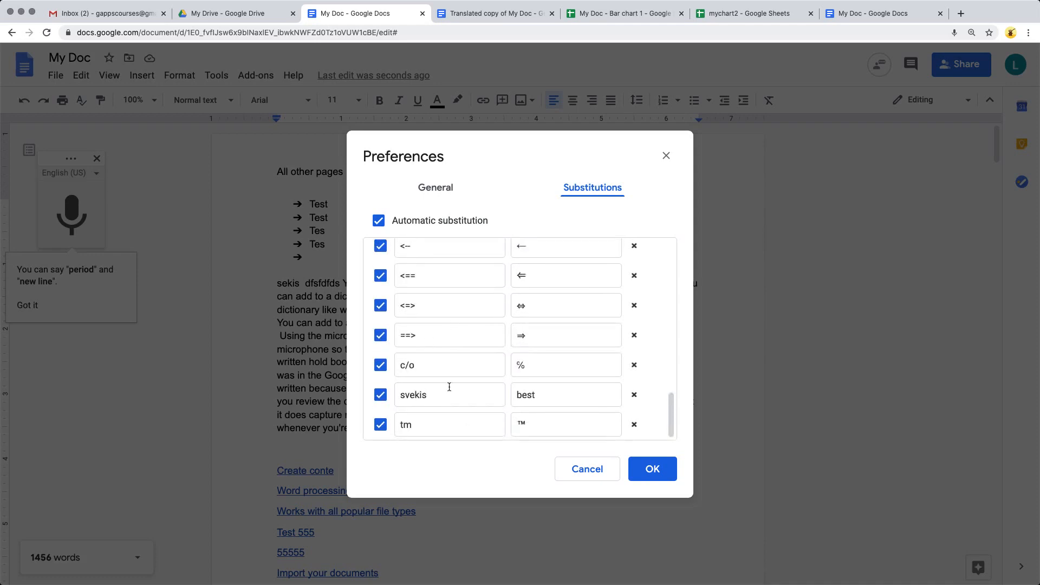
pyautogui.scroll(1, 451, 405)
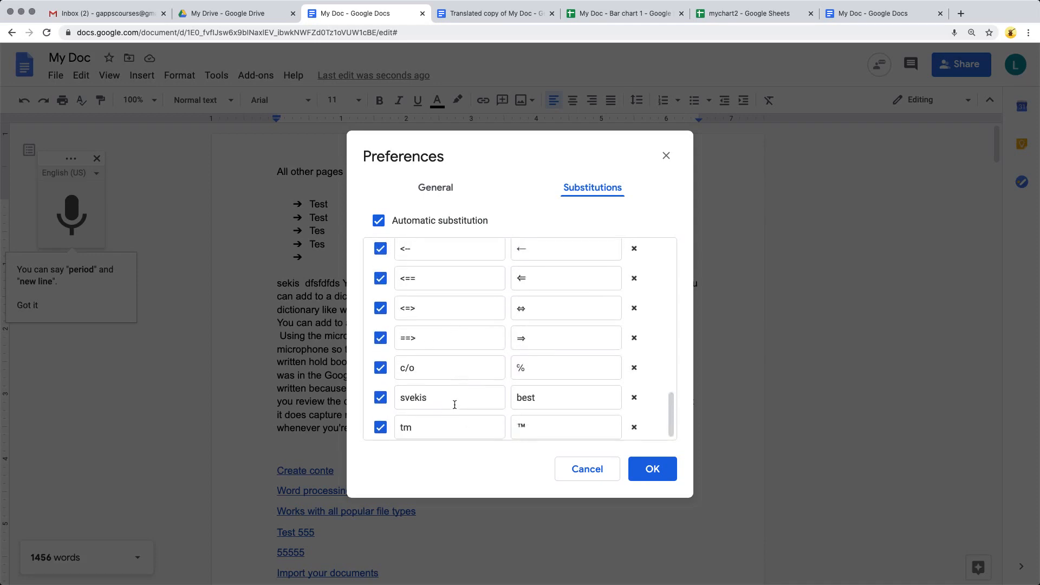
pyautogui.scroll(15, 495, 276)
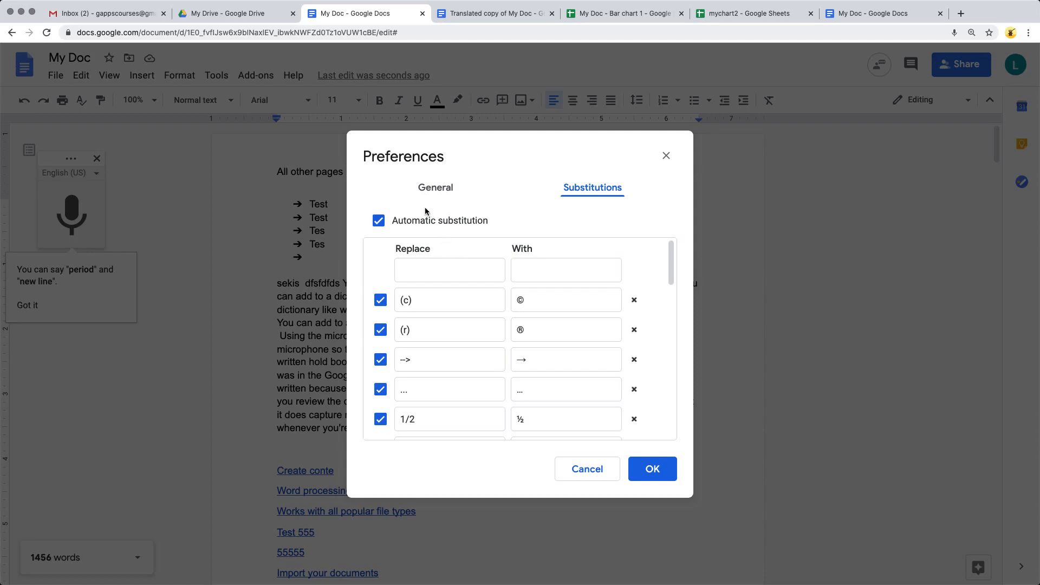
pyautogui.click(433, 187)
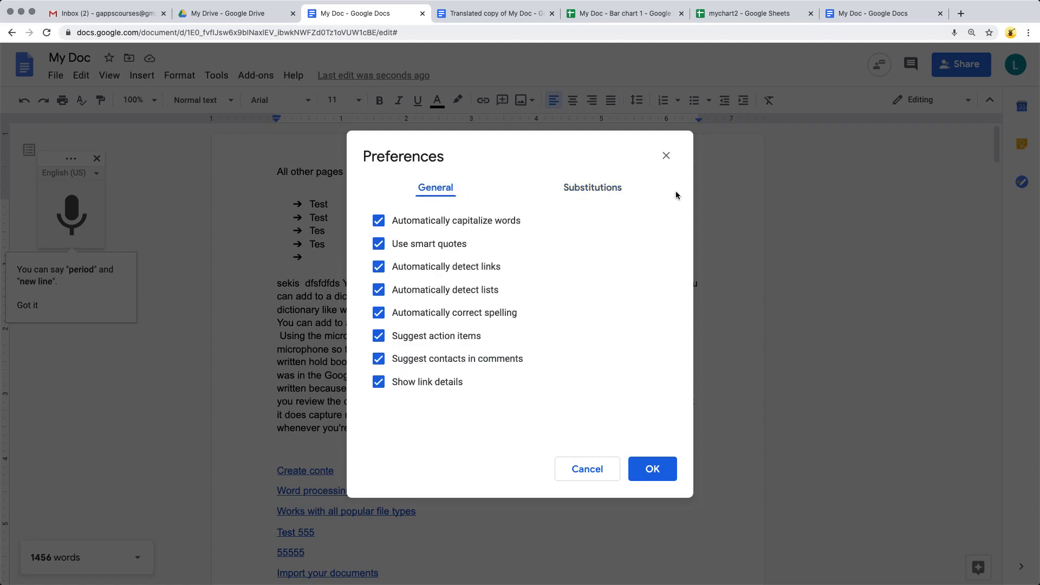
pyautogui.click(666, 157)
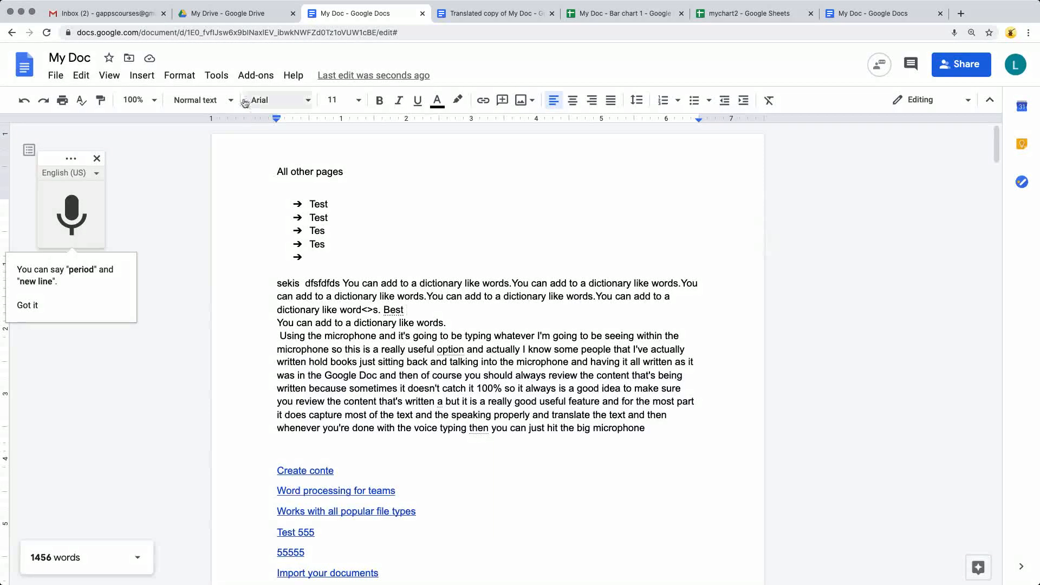
# View the screen reader and screen magnifier options in the accessibility settings and cancel out of them.
pyautogui.click(214, 78)
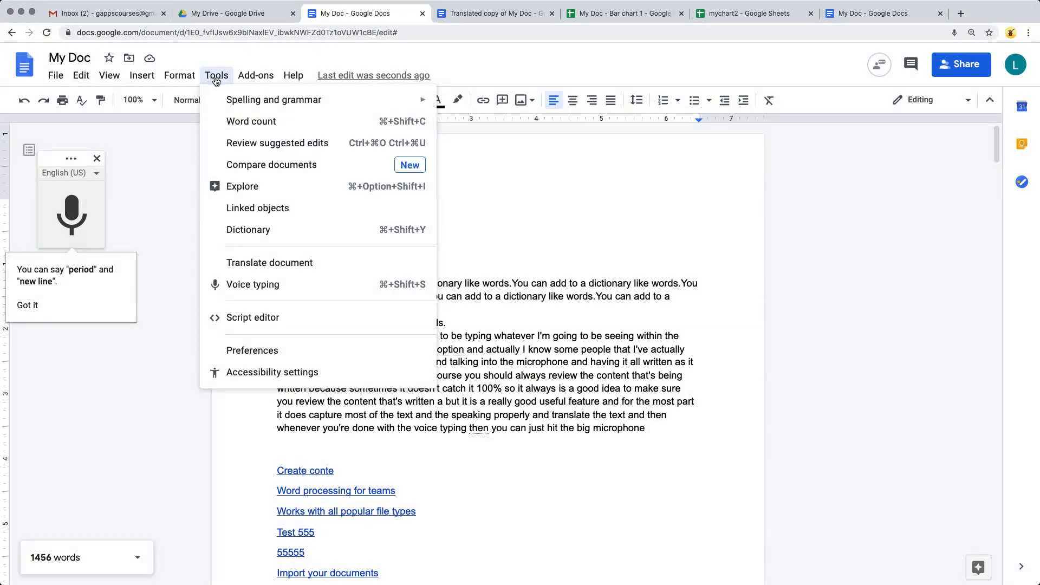
pyautogui.click(295, 373)
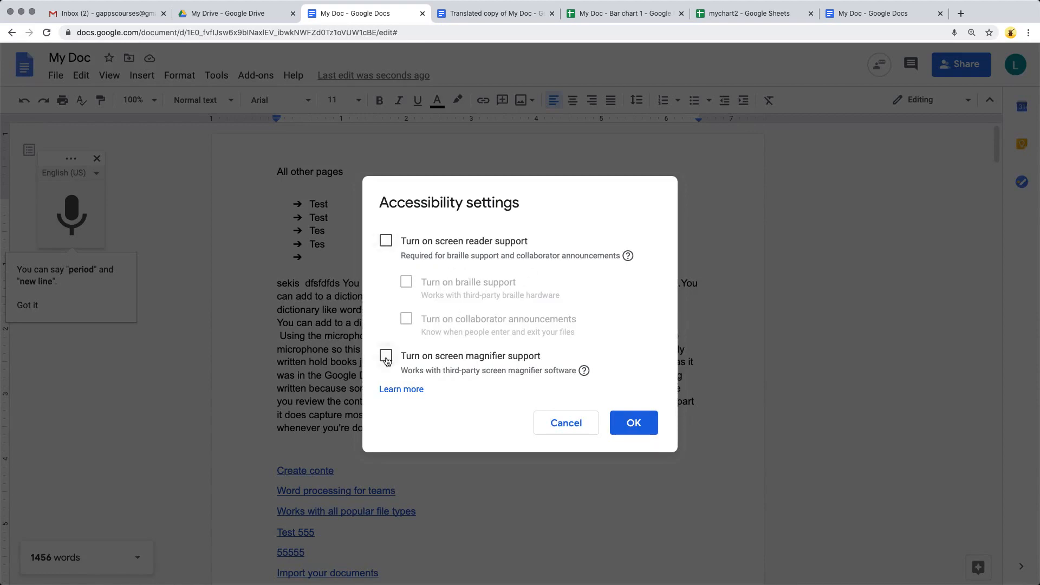
pyautogui.click(566, 423)
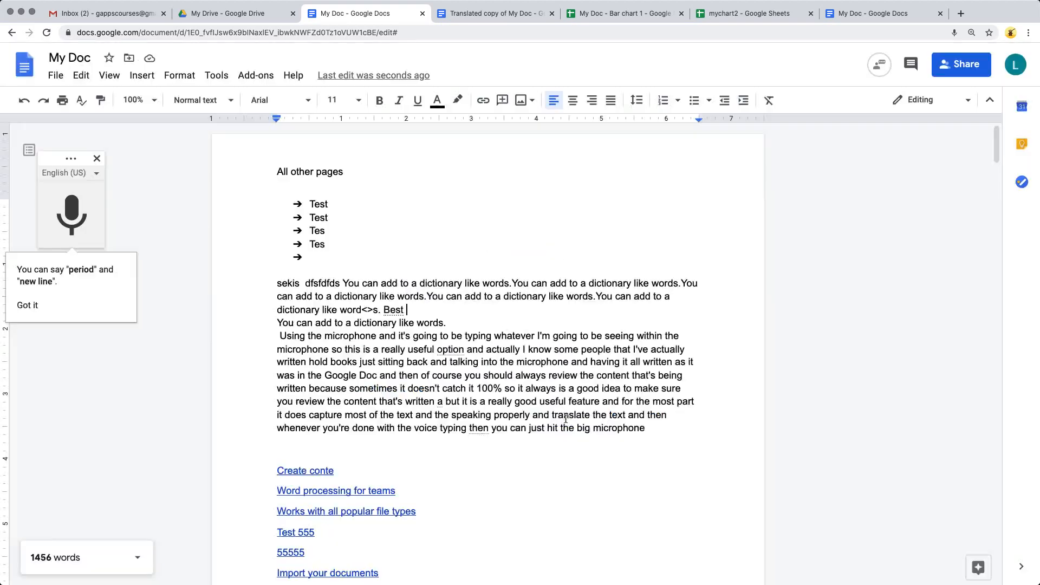
pyautogui.click(216, 77)
pyautogui.click(155, 256)
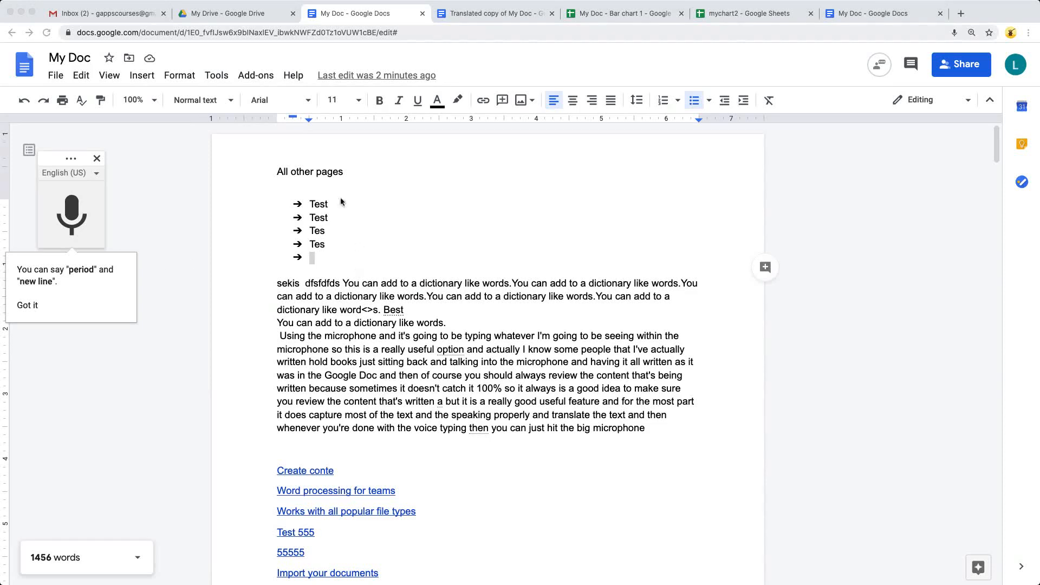
# Look over the Compare documents entry among the tools and close the voice typing microphone.
pyautogui.click(216, 77)
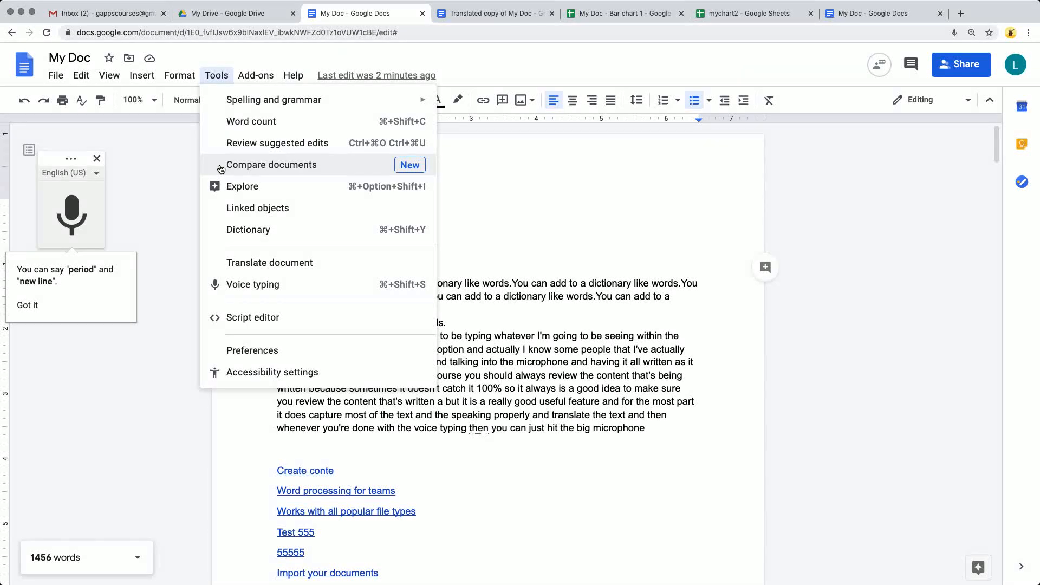
pyautogui.click(661, 402)
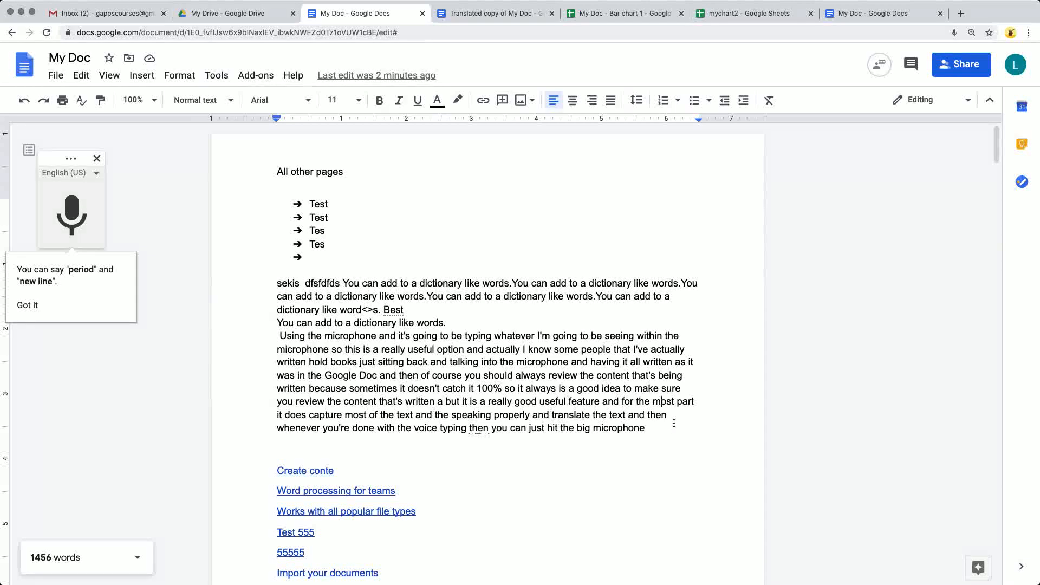
pyautogui.click(97, 158)
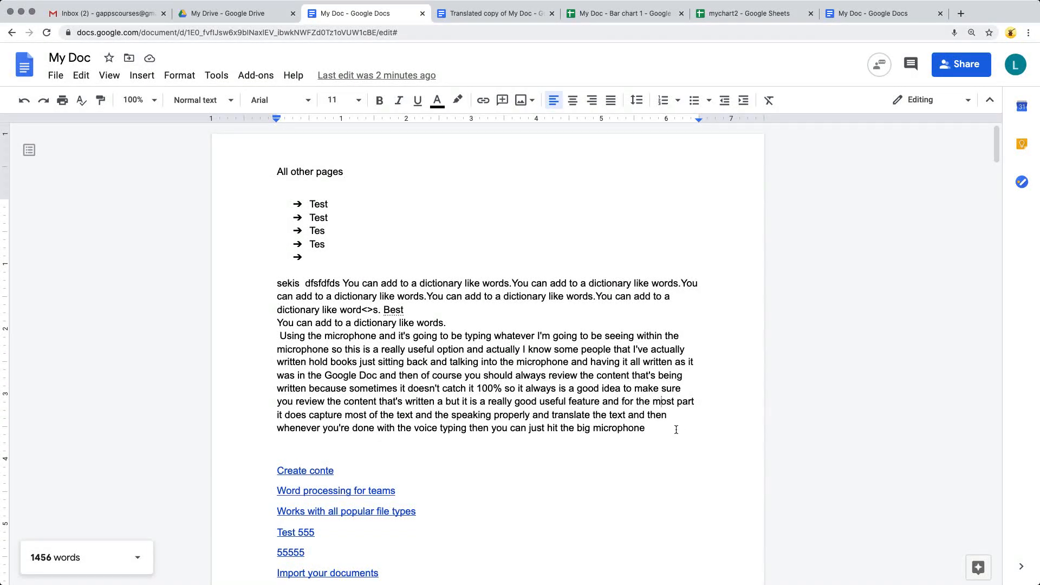
# Select the dictated microphone paragraph and make a copy of the document named "Dup My Doc".
pyautogui.moveTo(676, 429); pyautogui.dragTo(239, 332)
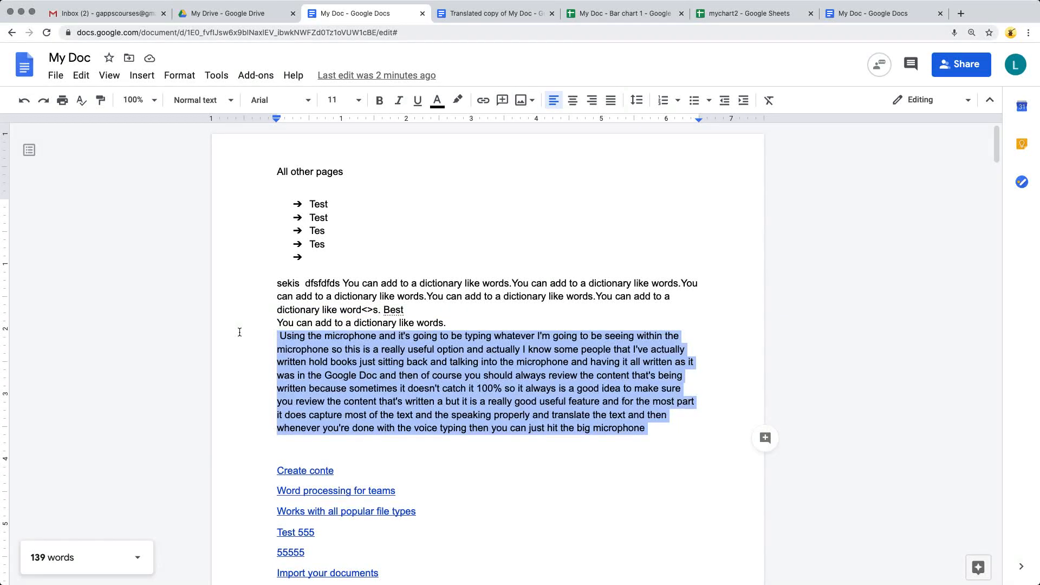
pyautogui.click(56, 75)
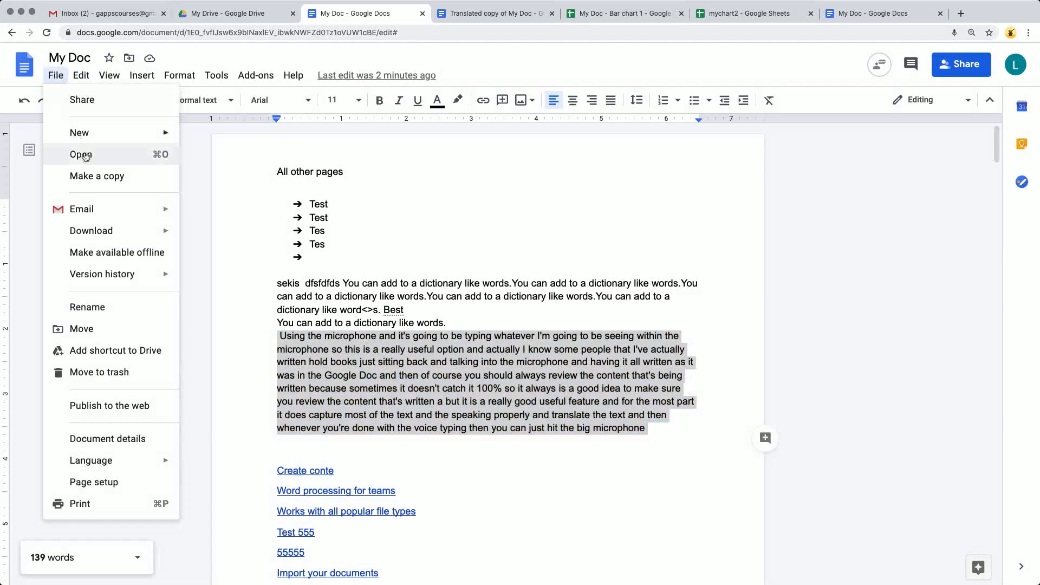
pyautogui.click(111, 185)
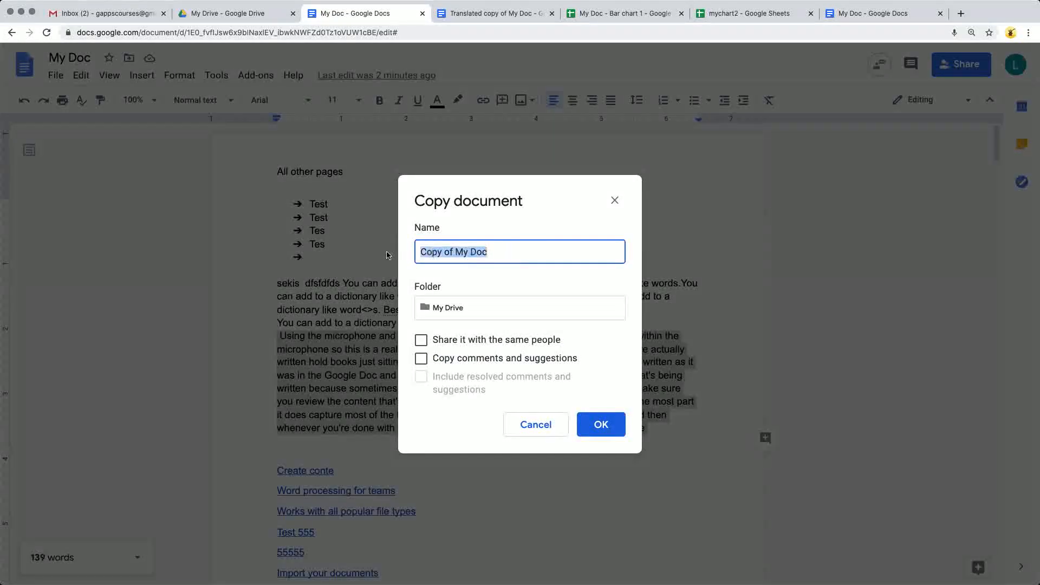
pyautogui.write('Dup')
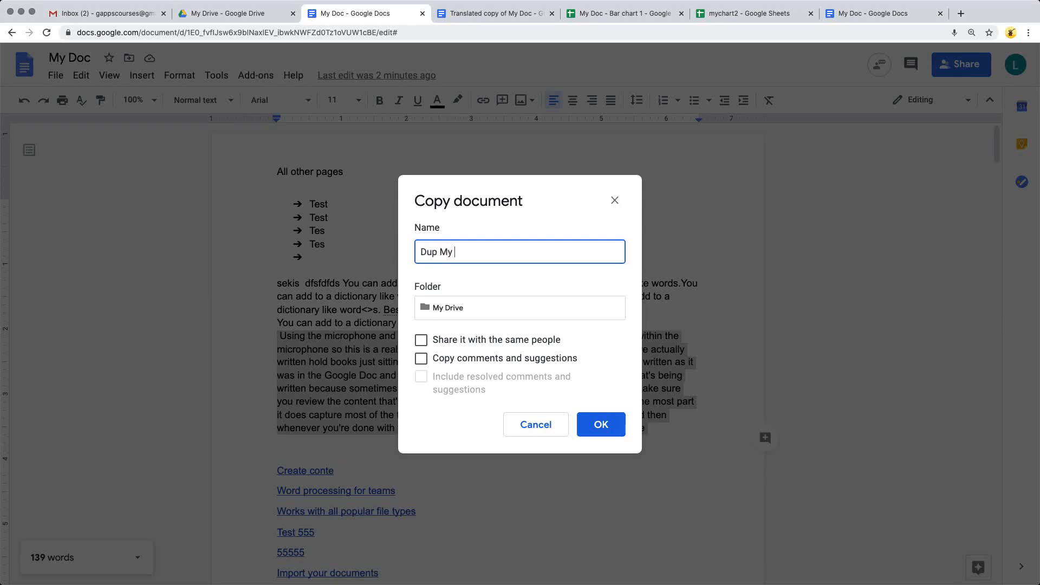
pyautogui.press('Return')
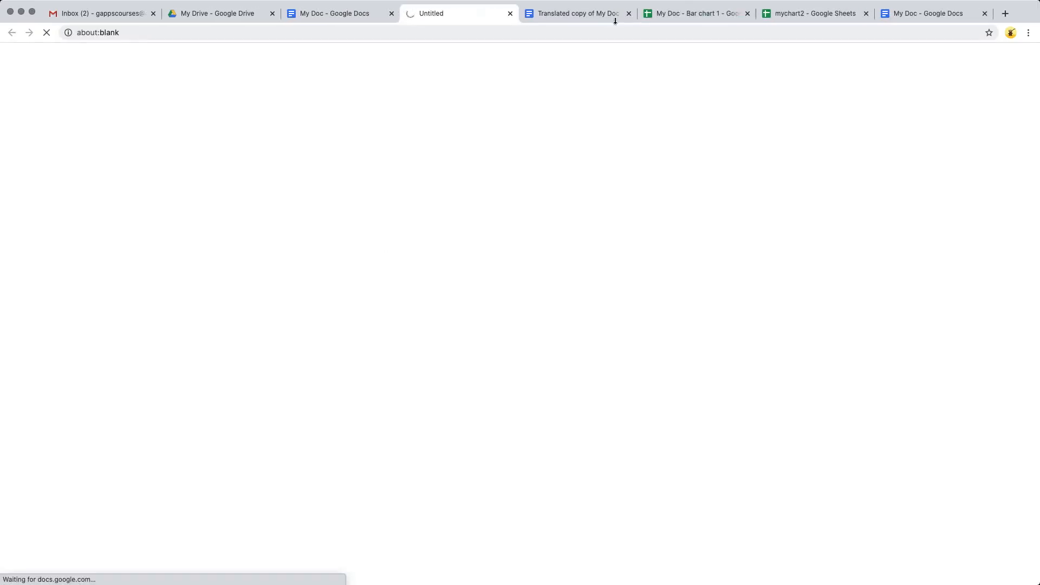
# Back in the original My Doc, replace the linked table of contents and "Google Docs Is, update" line with repeated pasted copies of the microphone text.
pyautogui.click(334, 14)
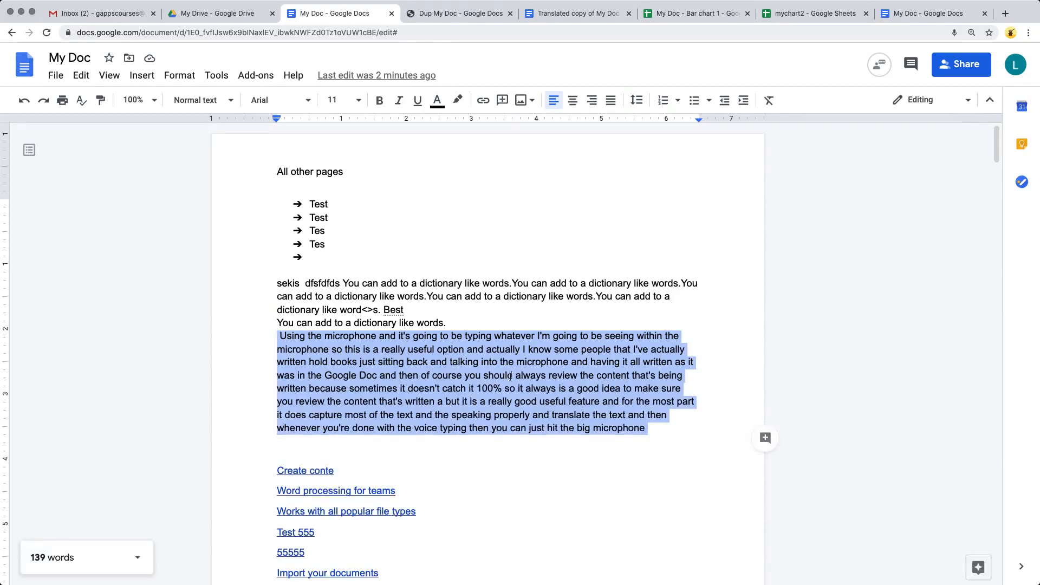
pyautogui.moveTo(279, 446); pyautogui.dragTo(390, 580)
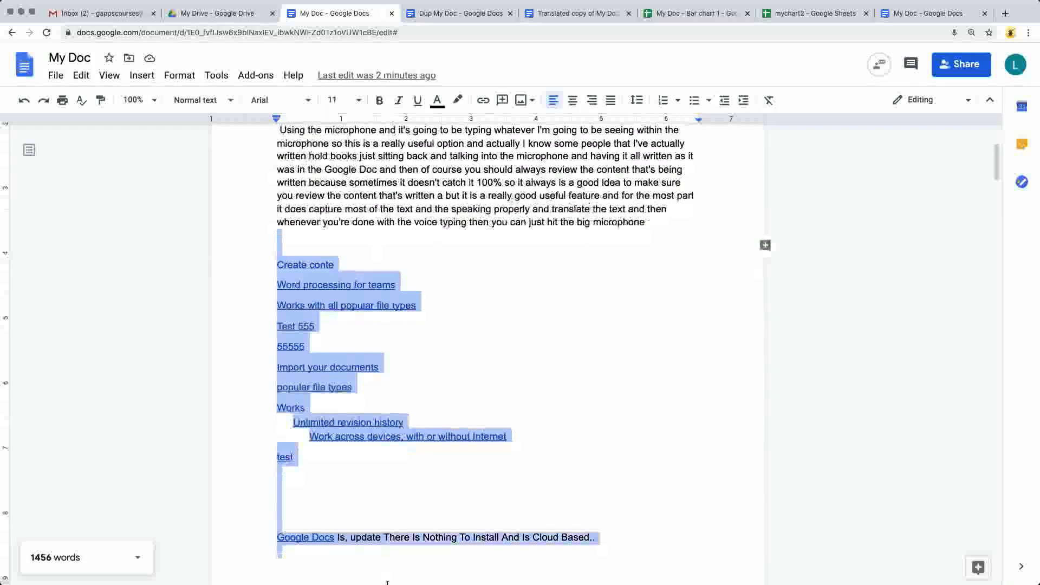
pyautogui.press('BackSpace')
pyautogui.press('super+v')
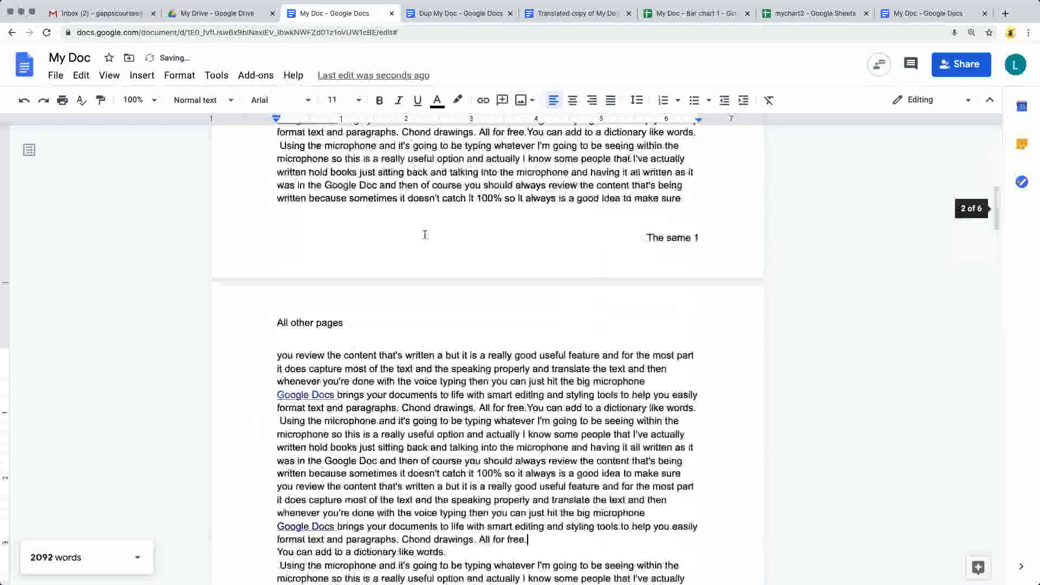
pyautogui.scroll(10, 428, 231)
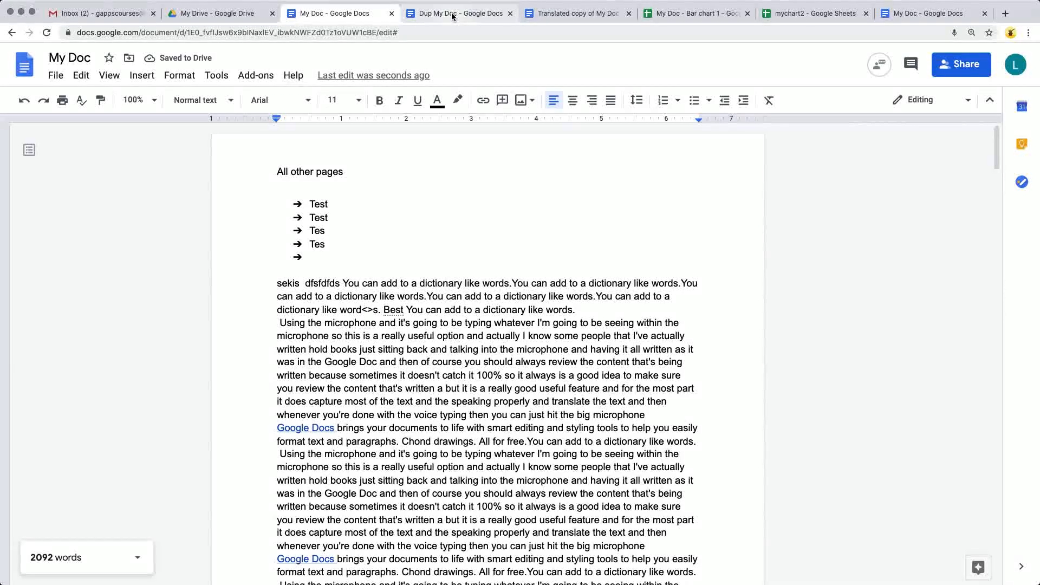
# Compare My Doc with "Dup My Doc" from My Drive, including comments from the selected document, and open the resulting comparison.
pyautogui.click(207, 78)
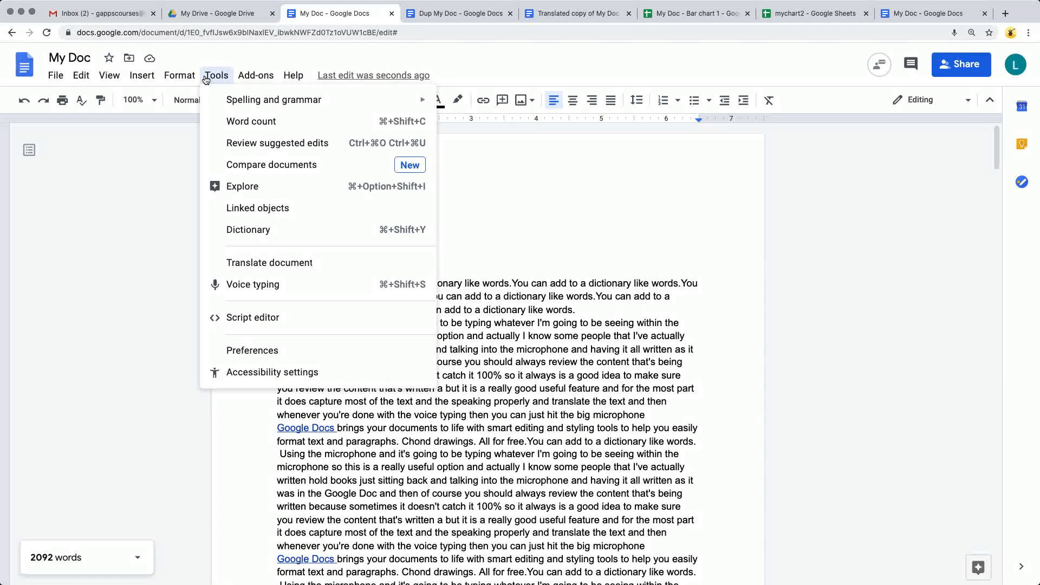
pyautogui.click(273, 166)
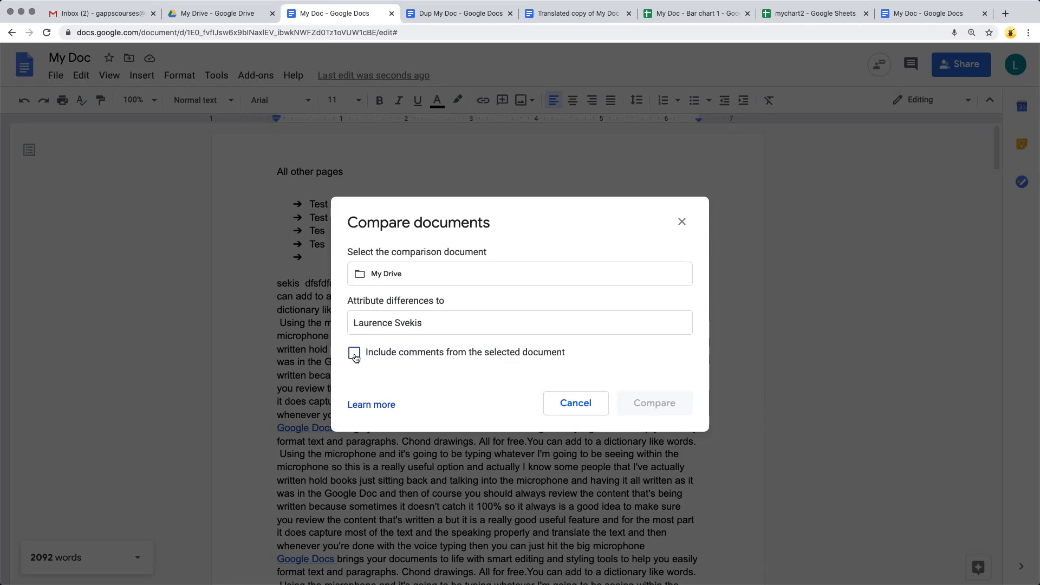
pyautogui.click(438, 272)
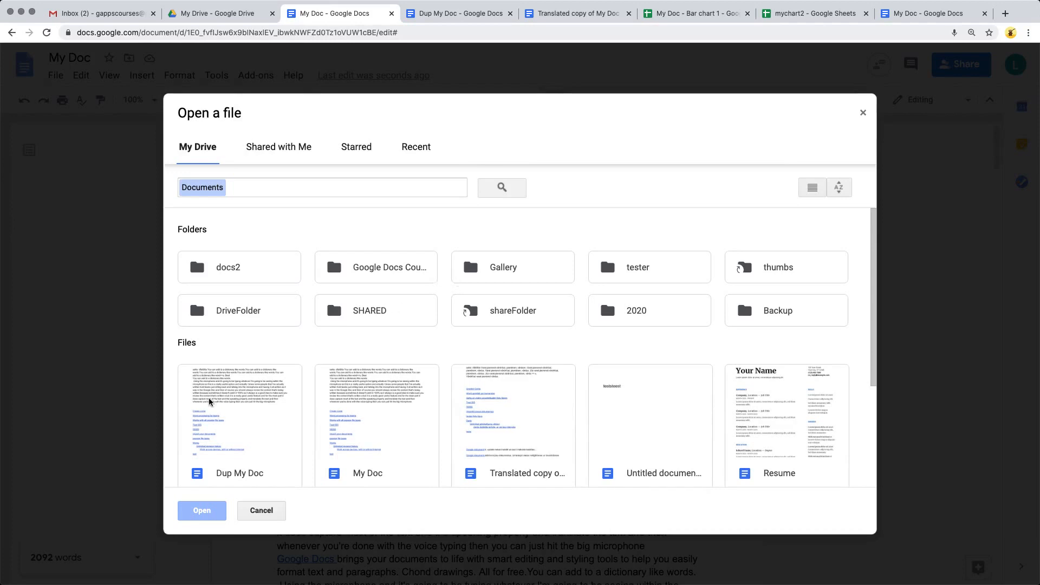
pyautogui.click(209, 402)
pyautogui.click(201, 510)
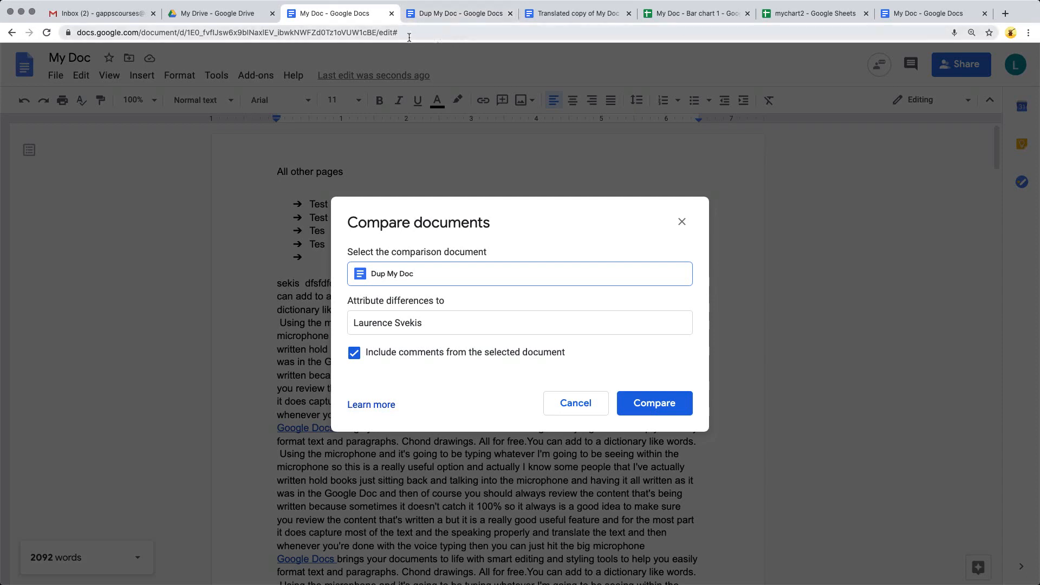
pyautogui.click(646, 404)
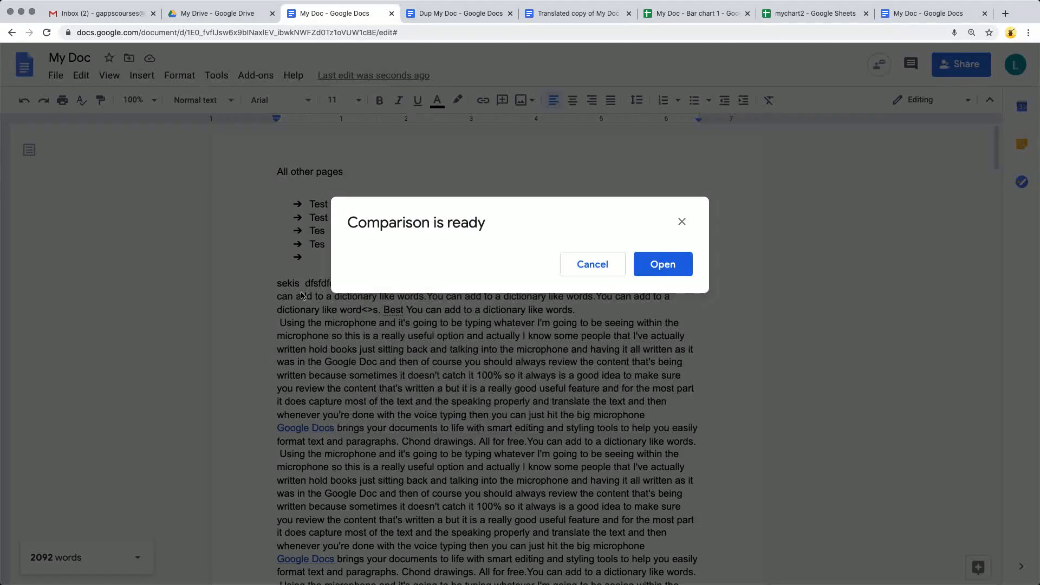
pyautogui.click(655, 266)
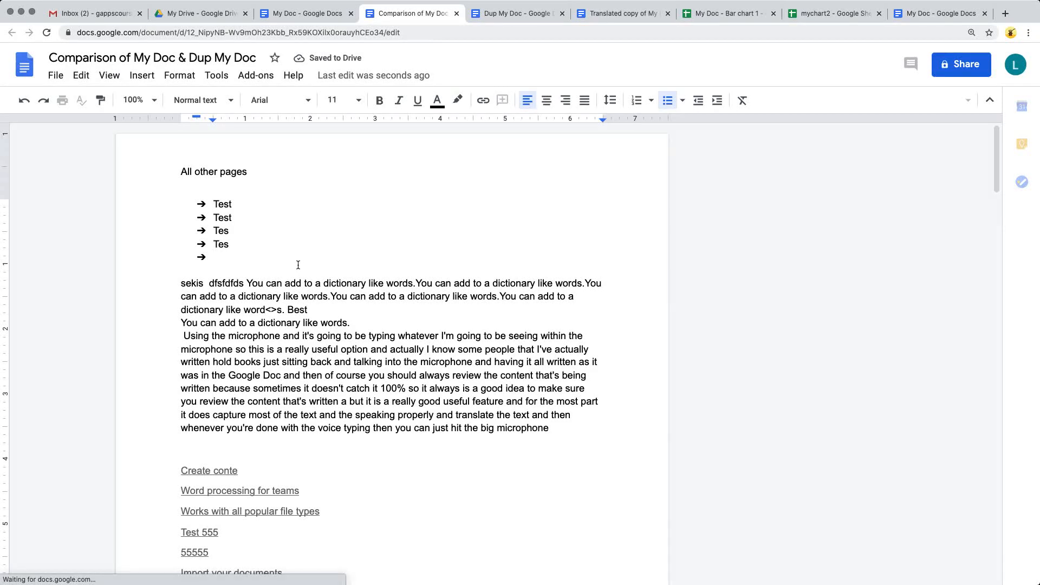
# Check the My Drive file list, then return to the comparison document and examine its suggested changes across the pages.
pyautogui.click(194, 14)
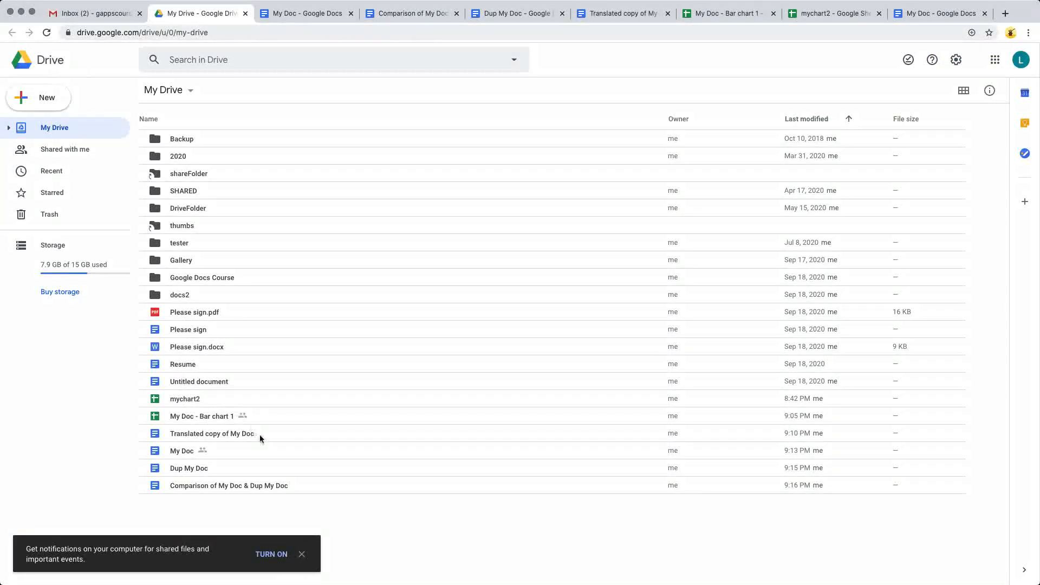
pyautogui.click(415, 12)
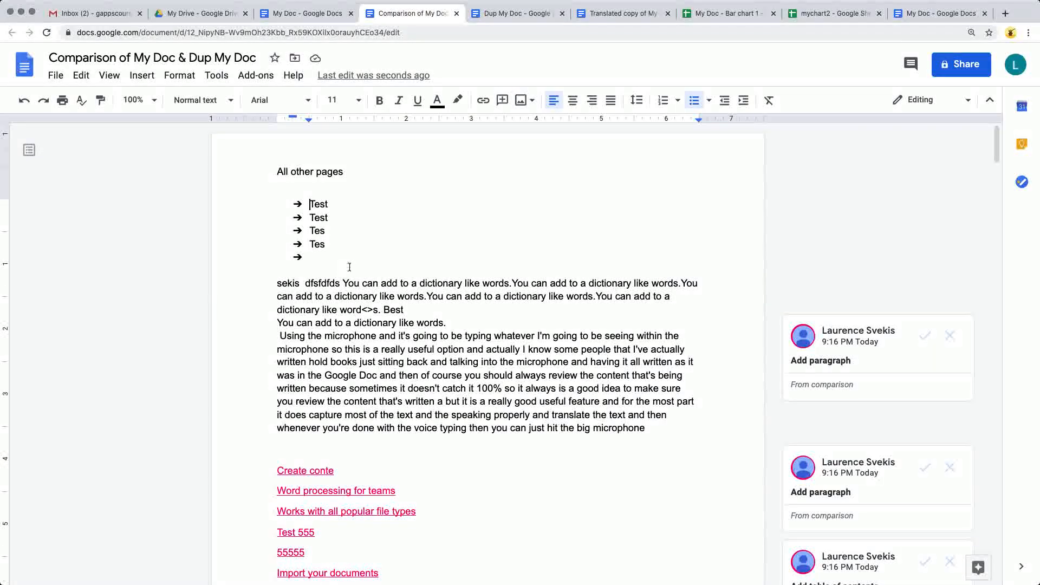
pyautogui.scroll(-15, 502, 276)
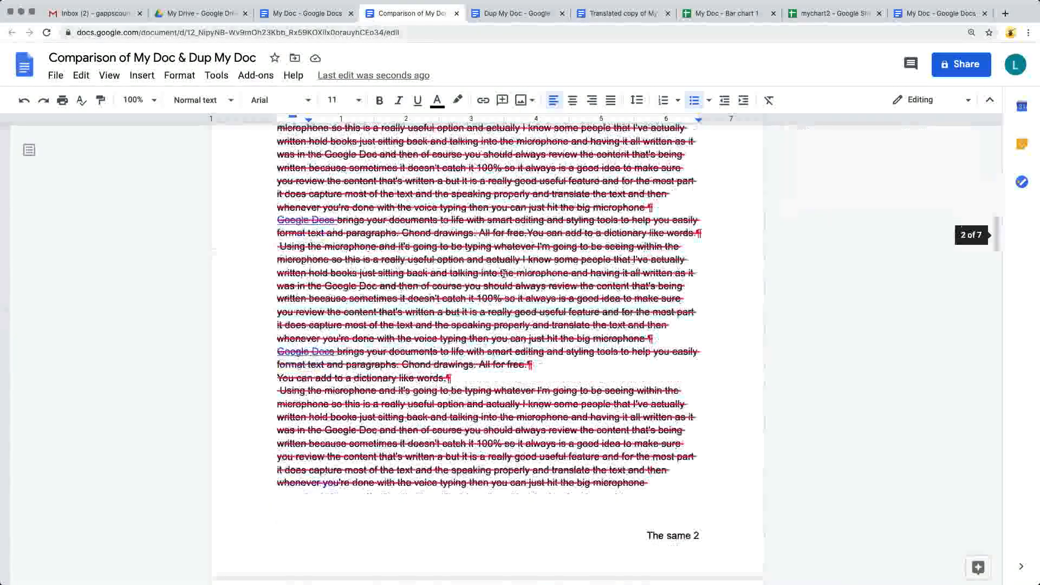
pyautogui.scroll(10, 596, 279)
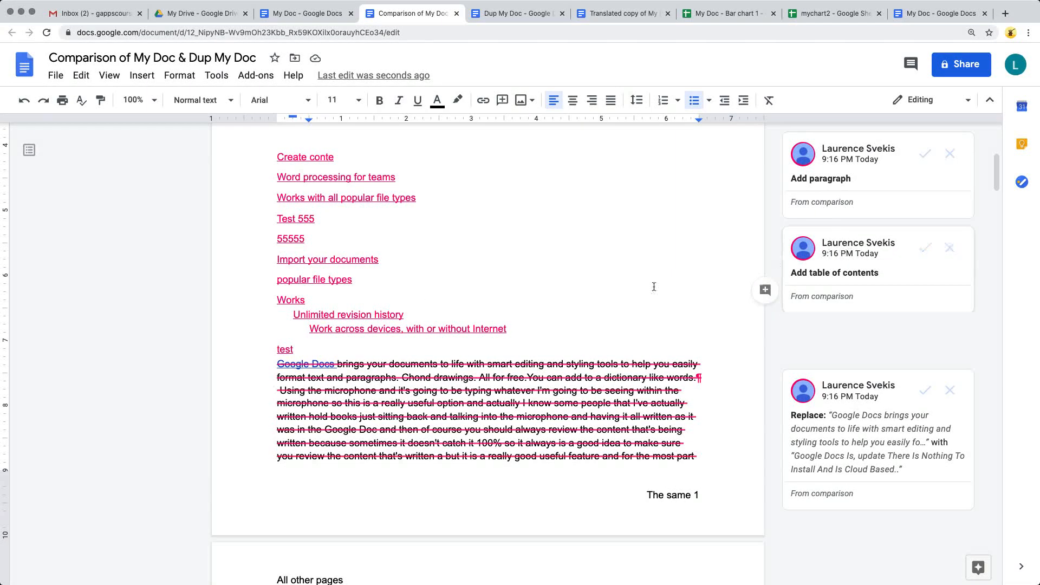
pyautogui.scroll(-7, 416, 303)
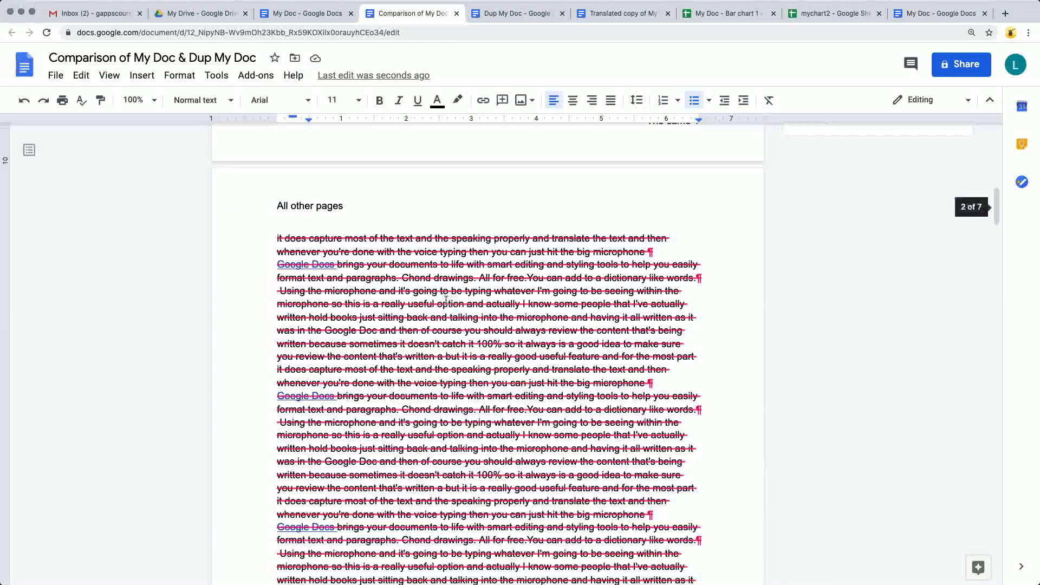
pyautogui.scroll(-20, 446, 299)
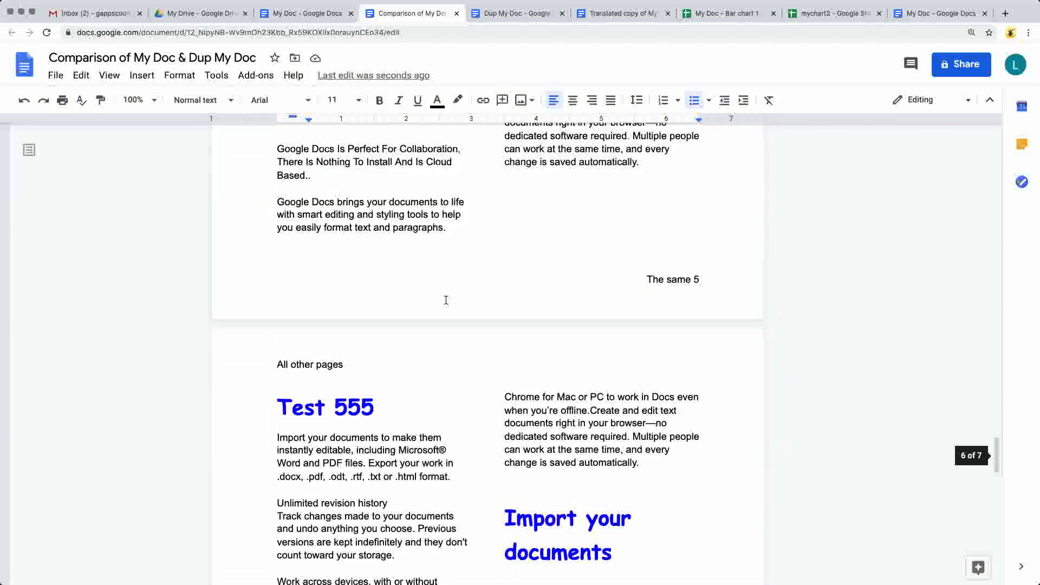
# Examine the suggested text, table of contents and image changes, with their comparison notes, from start to end of the comparison document.
pyautogui.scroll(-10, 446, 298)
pyautogui.scroll(20, 739, 297)
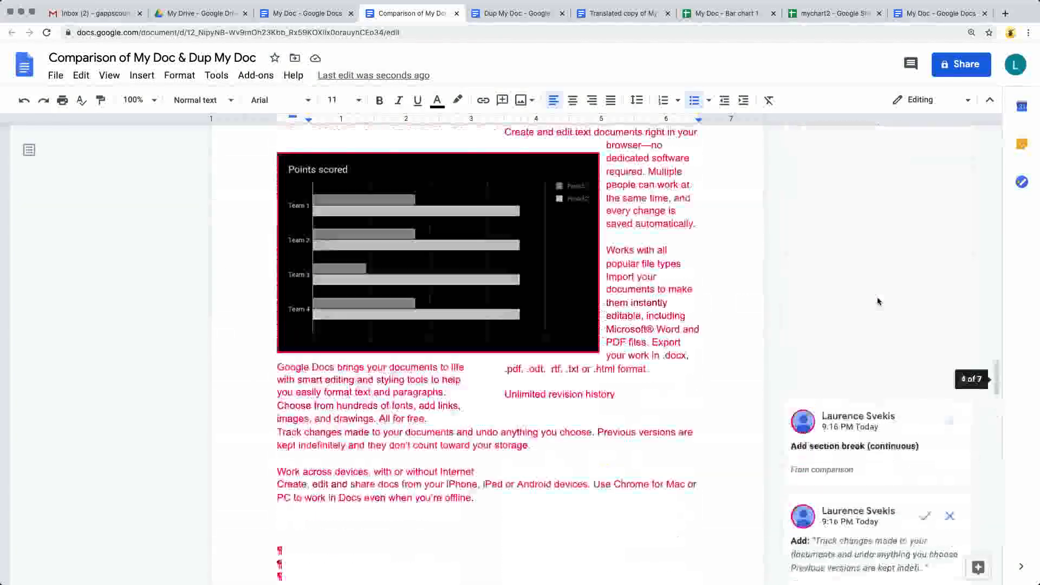
pyautogui.scroll(20, 878, 301)
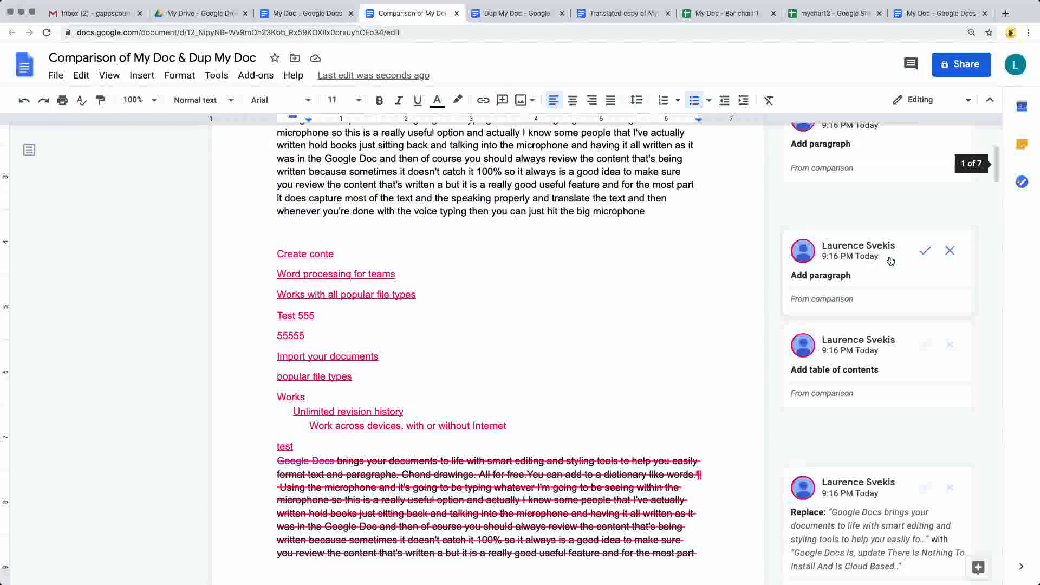
pyautogui.scroll(4, 541, 276)
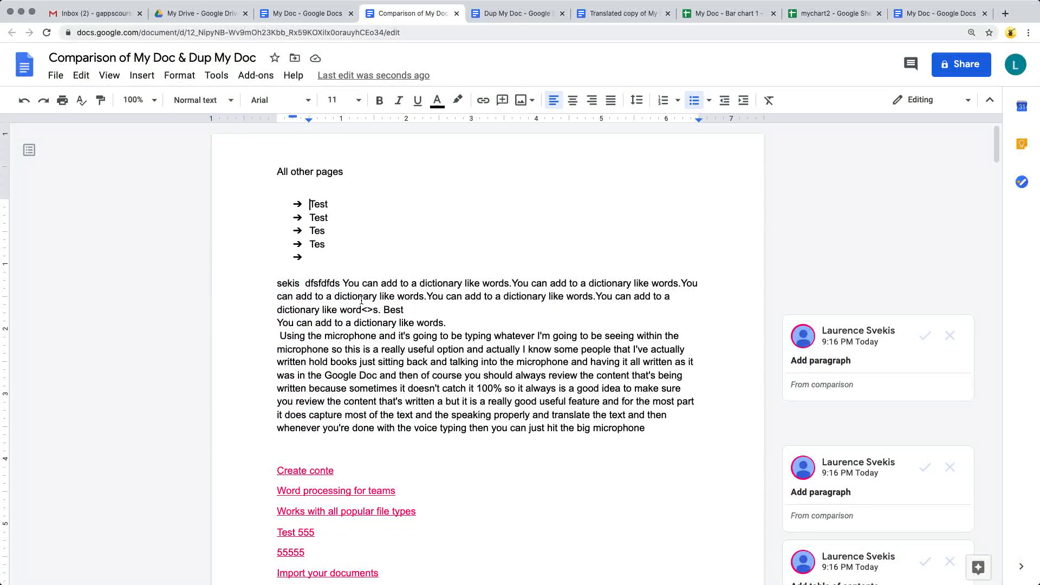
pyautogui.scroll(-20, 401, 305)
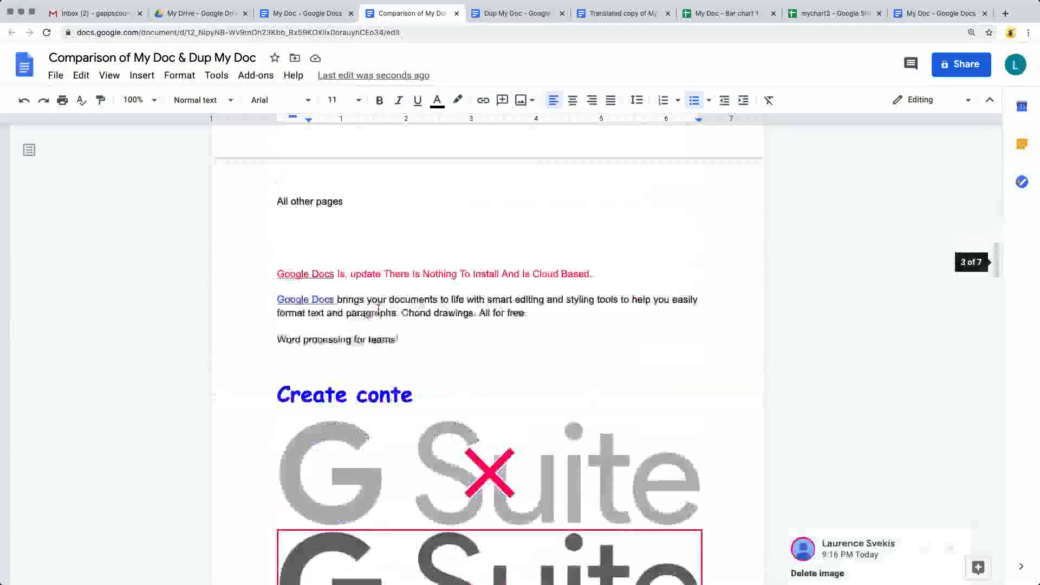
pyautogui.scroll(-10, 378, 308)
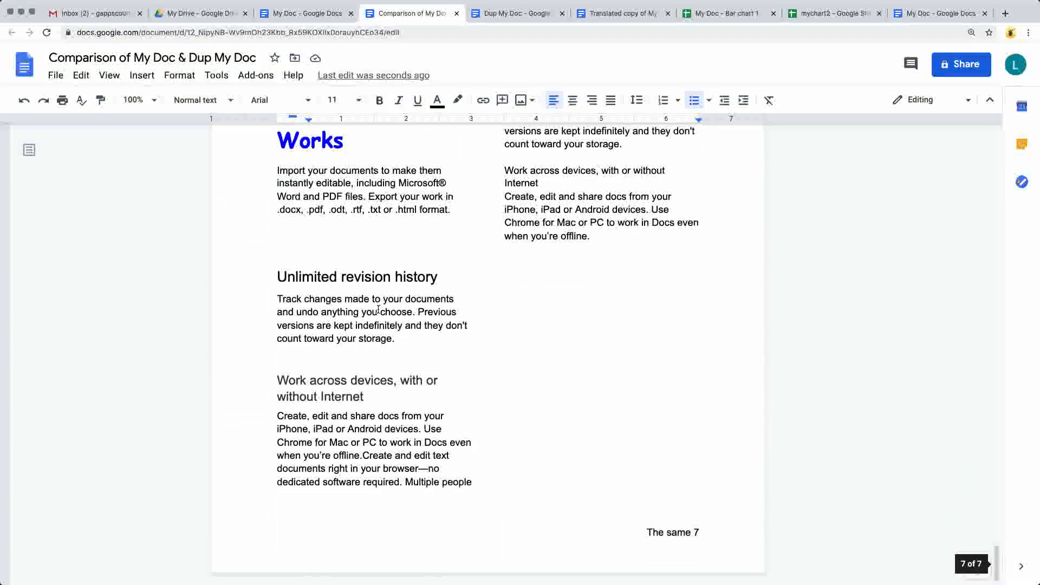
pyautogui.scroll(20, 379, 309)
pyautogui.scroll(20, 379, 308)
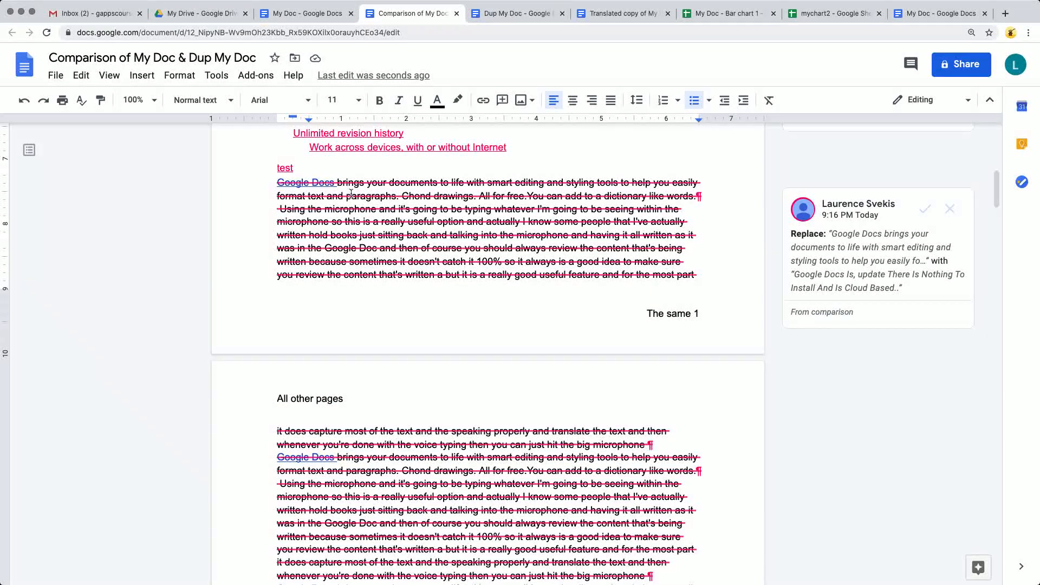
pyautogui.scroll(10, 353, 191)
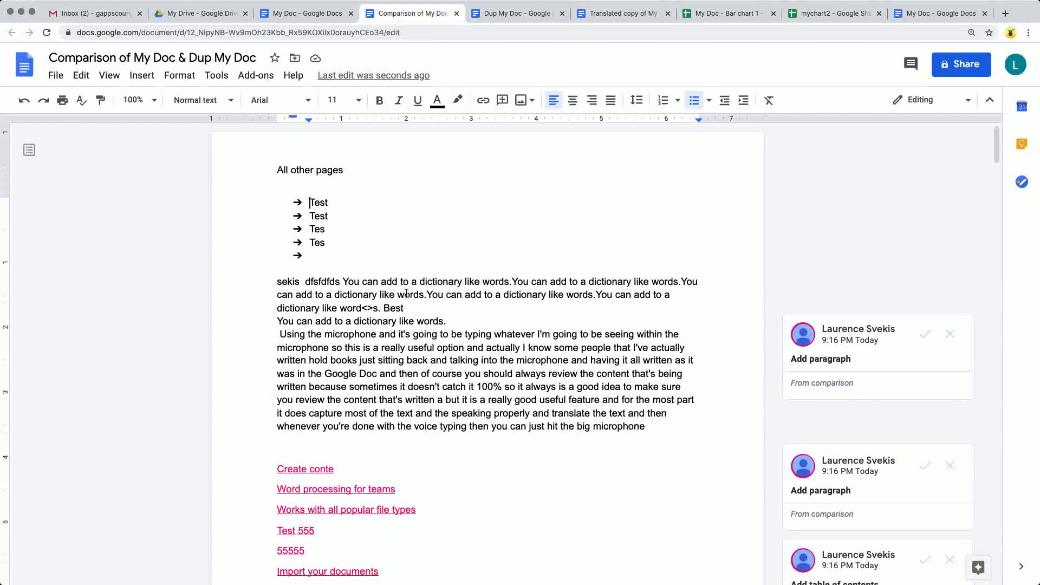
pyautogui.scroll(-10, 357, 244)
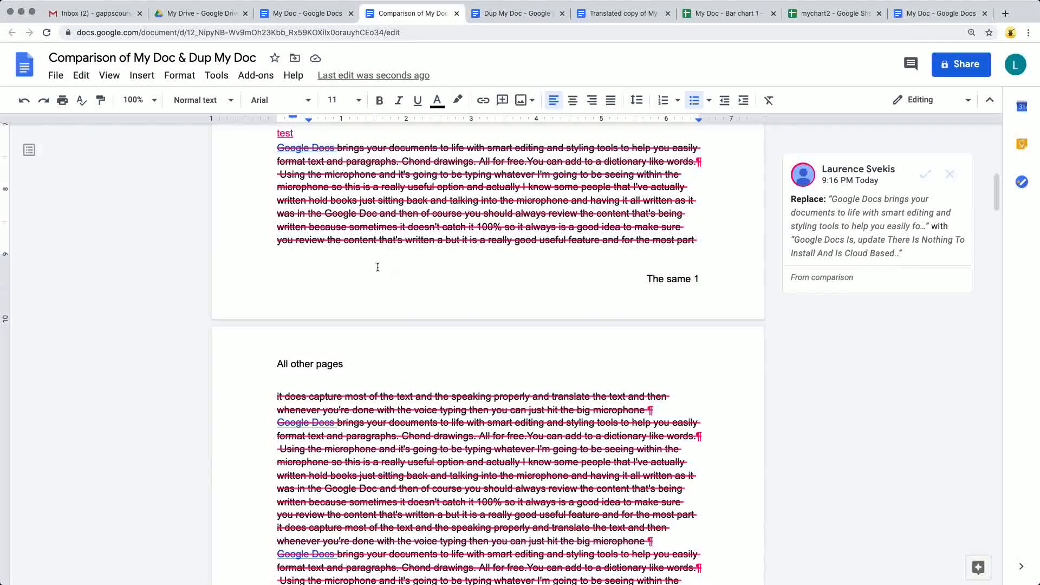
pyautogui.scroll(-6, 378, 267)
pyautogui.scroll(-8, 373, 271)
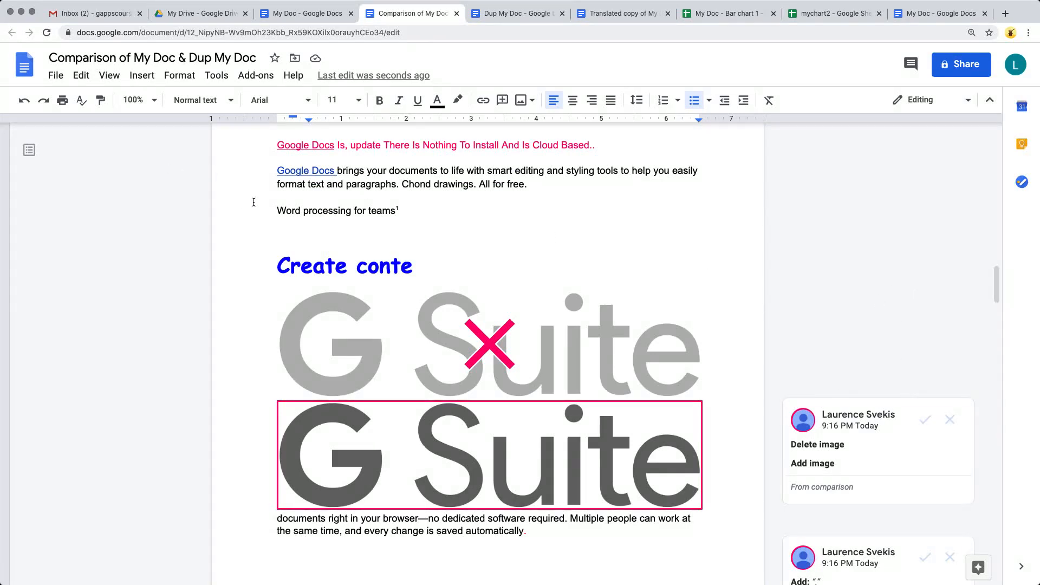
# Return to the original My Doc and look over the list of available document tools.
pyautogui.click(301, 13)
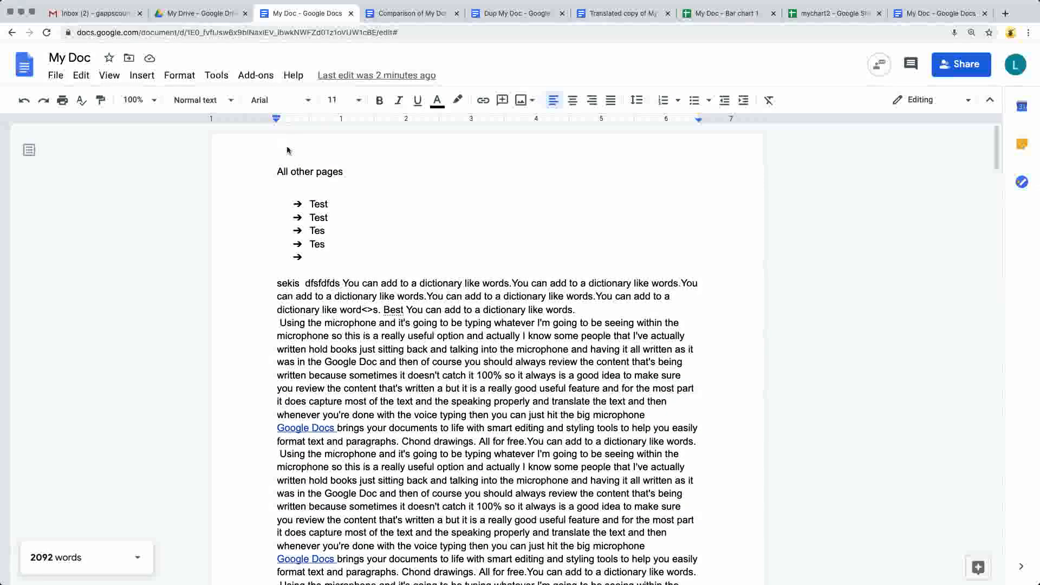
pyautogui.click(216, 77)
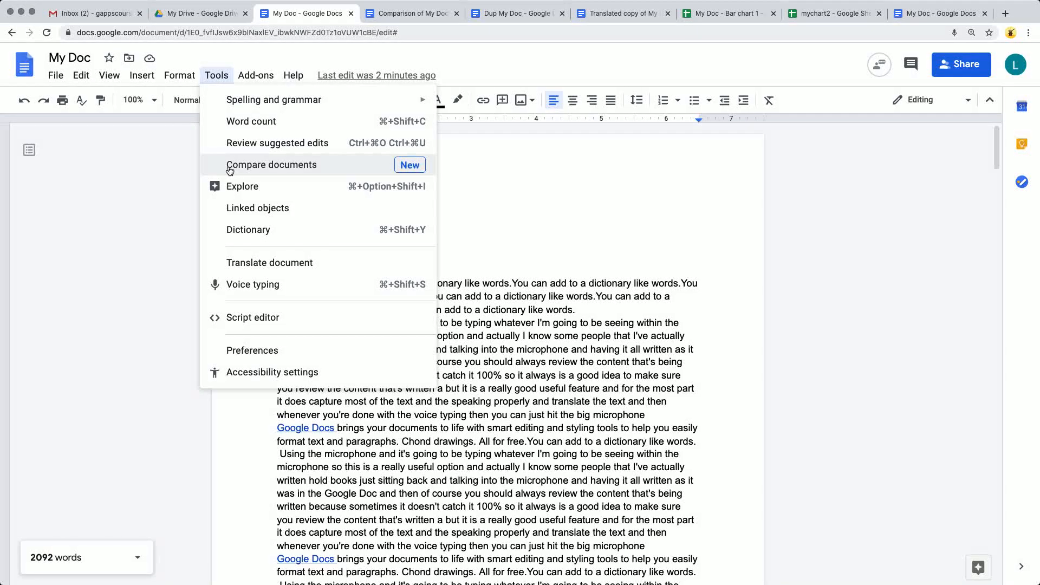